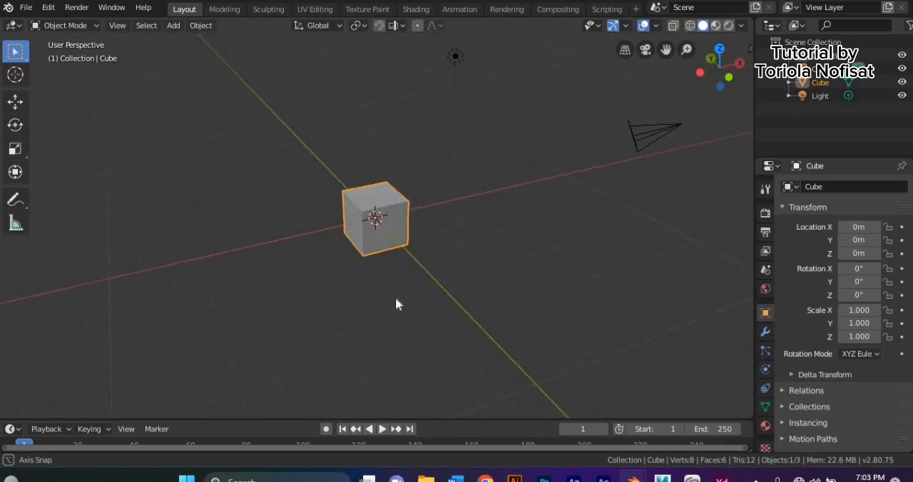
- Select the camera and the light in turn, and delete the default cube from the scene
click(216, 169)
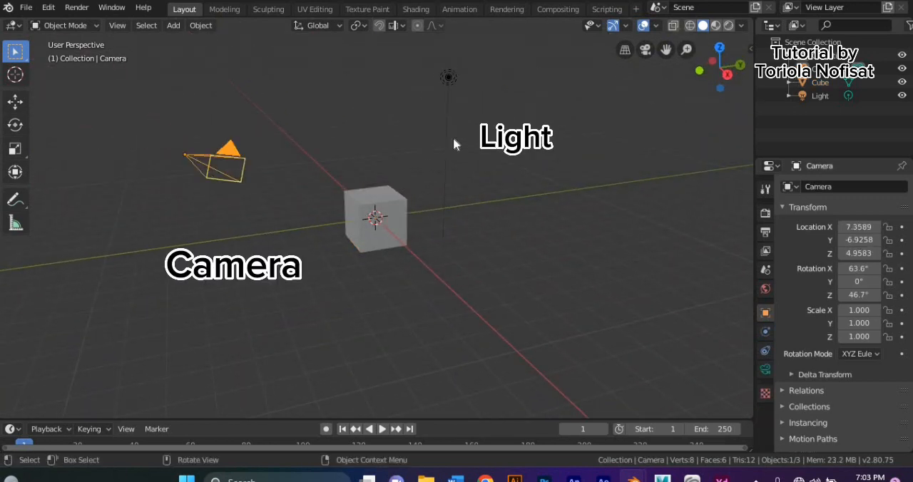
click(442, 119)
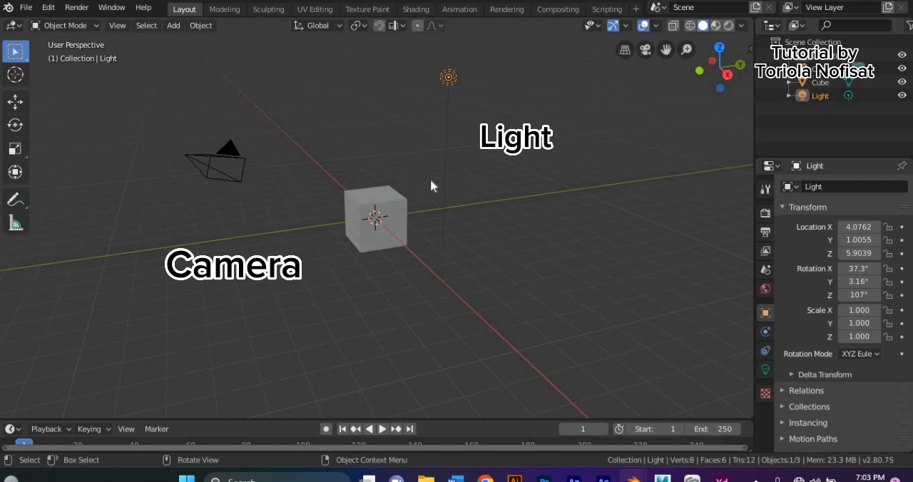
click(388, 250)
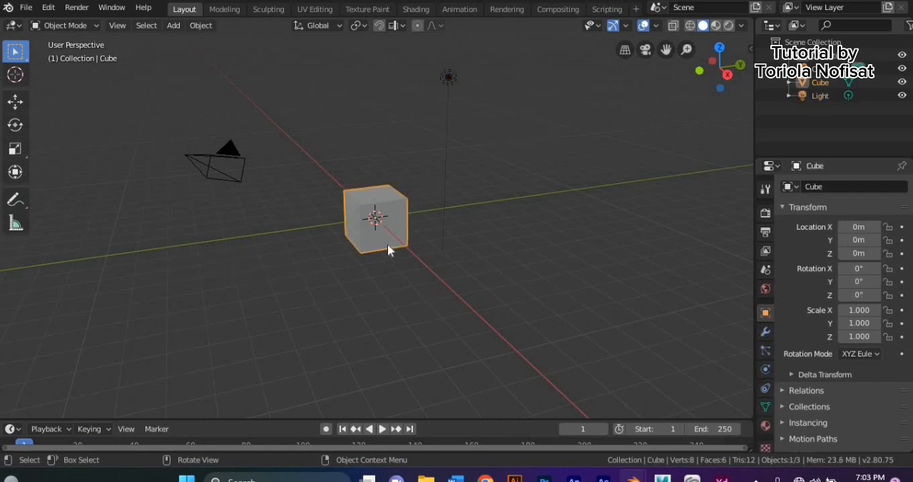
right_click(391, 233)
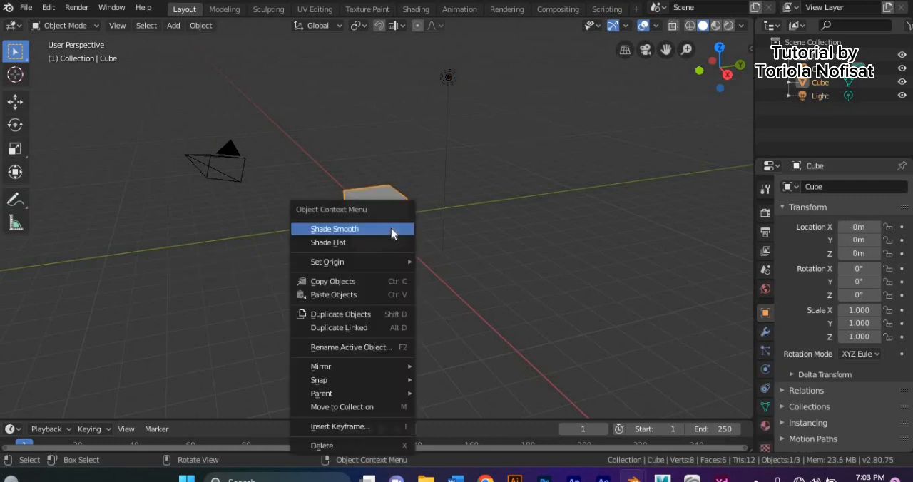
click(328, 445)
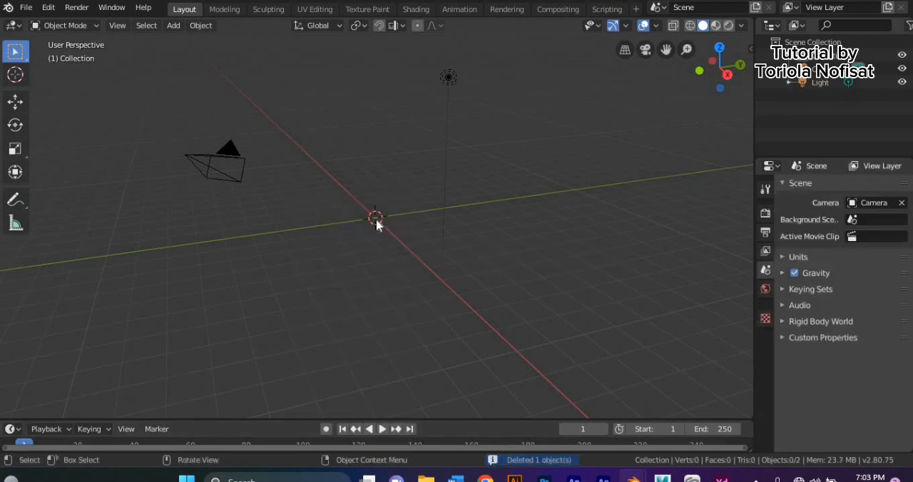
- Add a plane mesh at the scene's origin
click(176, 26)
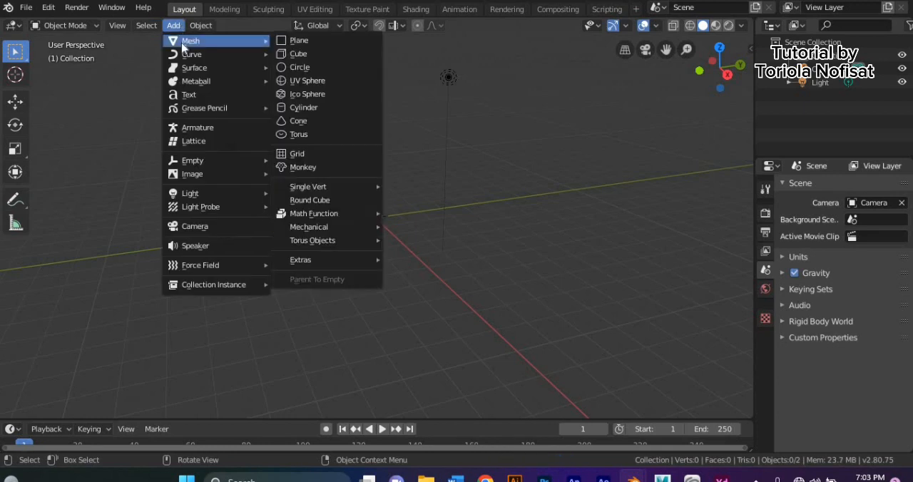
click(173, 25)
mouse_move(188, 39)
click(297, 39)
click(307, 158)
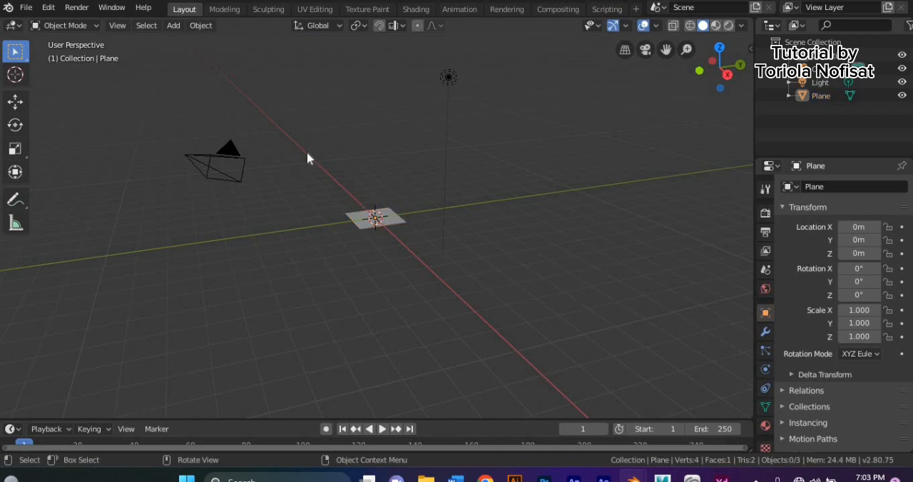
key(ctrl+a)
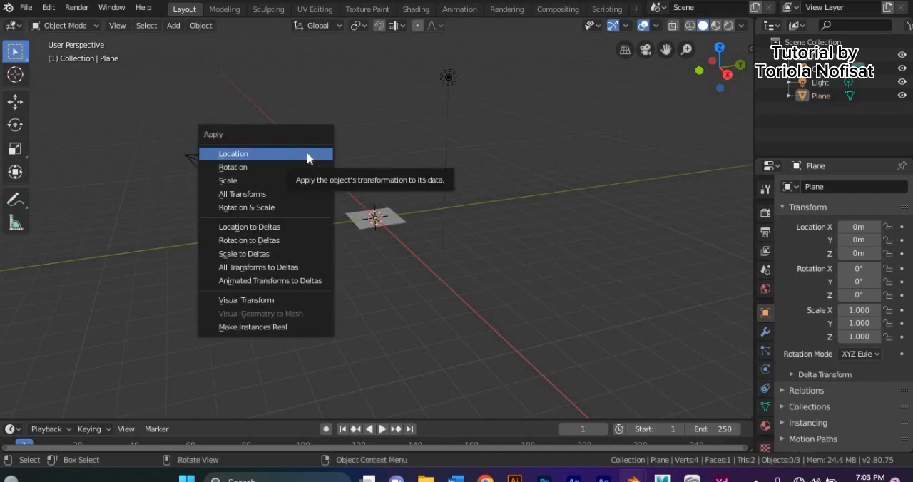
click(349, 110)
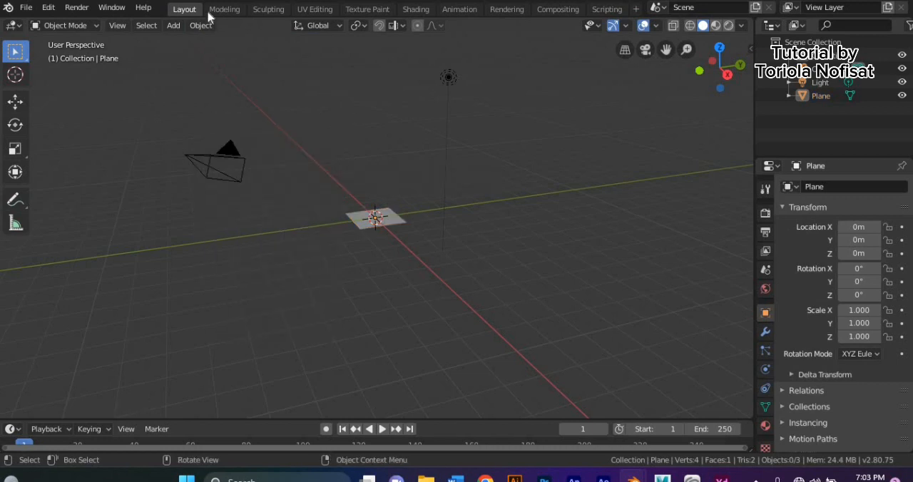
- Add a cube mesh at the origin, on top of the plane
click(174, 25)
mouse_move(185, 45)
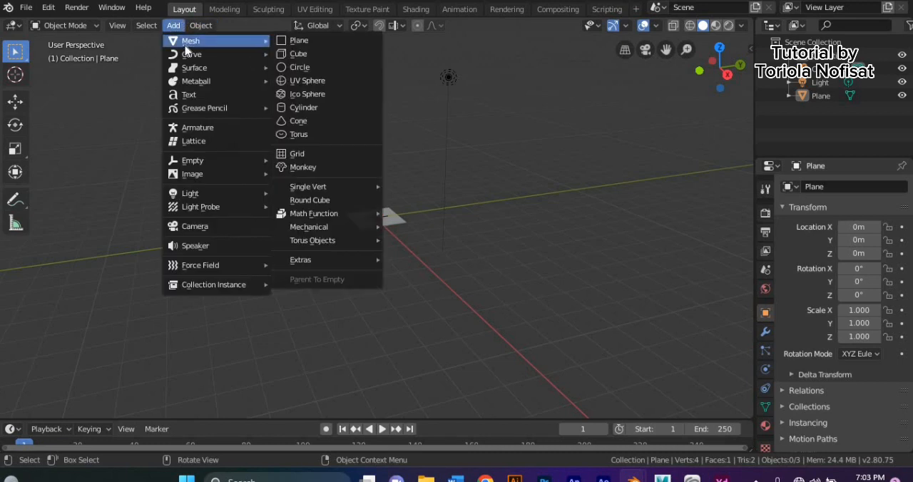
click(298, 54)
middle_drag(290, 173, 244, 189)
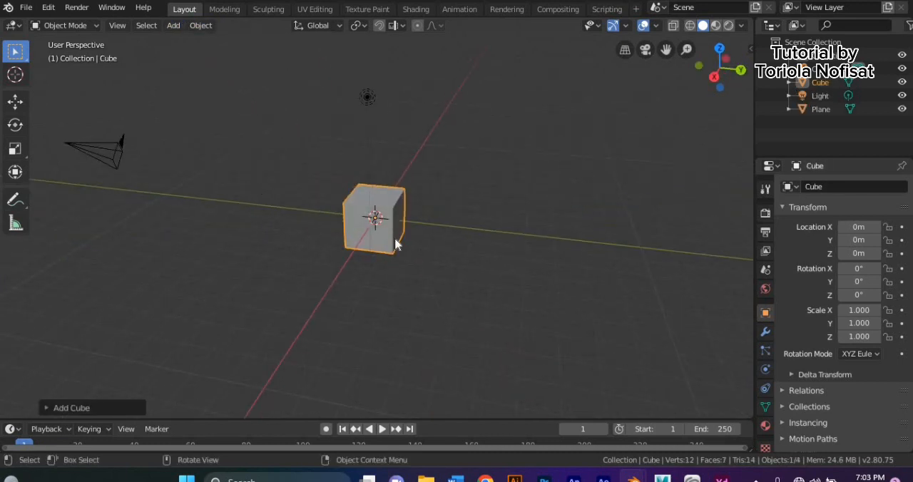
- Move the cube away from the plane to about X 0.83 m, Y -3.2 m, Z 0.22 m
click(15, 101)
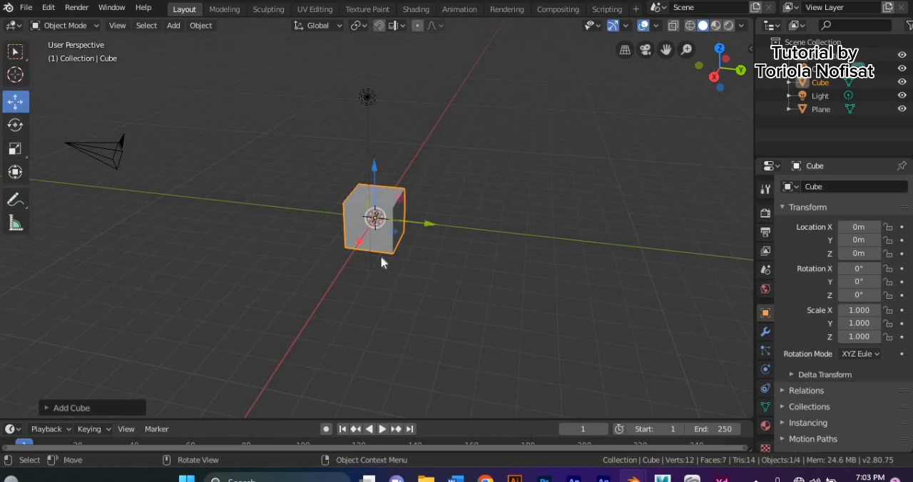
drag(372, 218, 290, 215)
click(243, 208)
middle_drag(244, 208, 335, 228)
- Delete both the moved cube and the plane from the scene
click(296, 231)
right_click(298, 234)
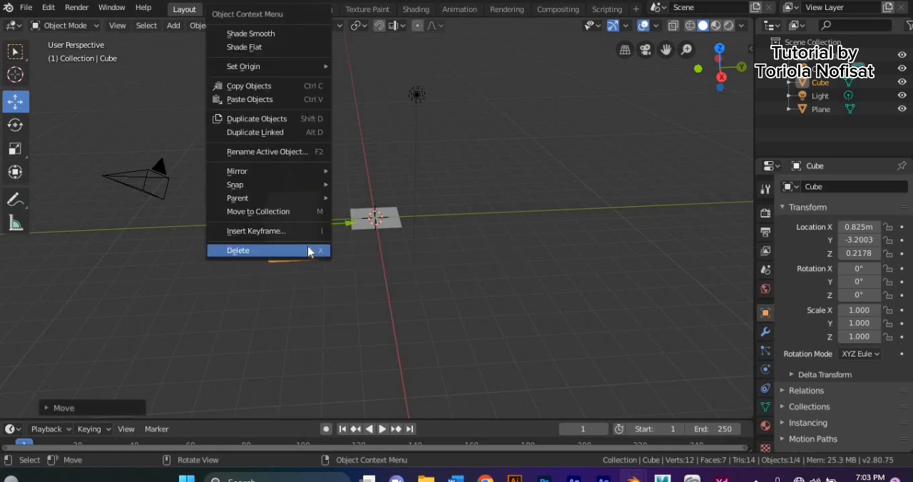
click(308, 251)
click(364, 220)
right_click(361, 216)
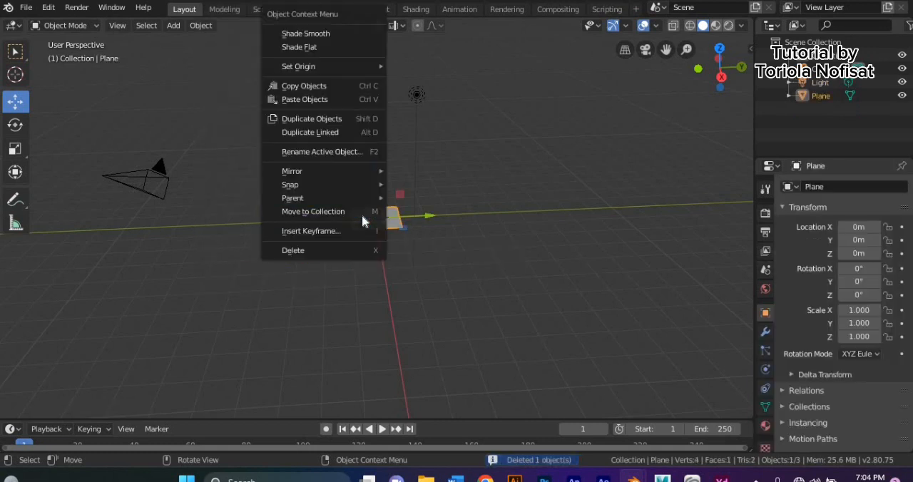
click(354, 250)
- Add a new cube mesh at the origin of the emptied scene
click(173, 25)
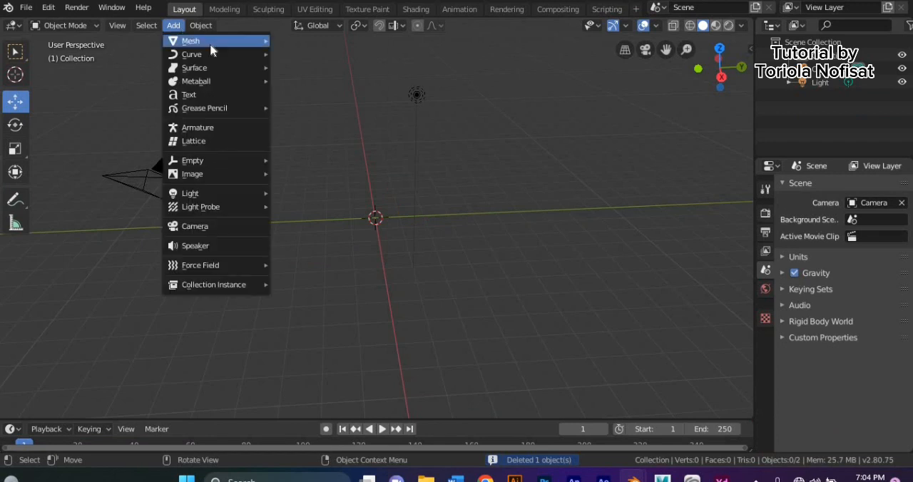
mouse_move(226, 42)
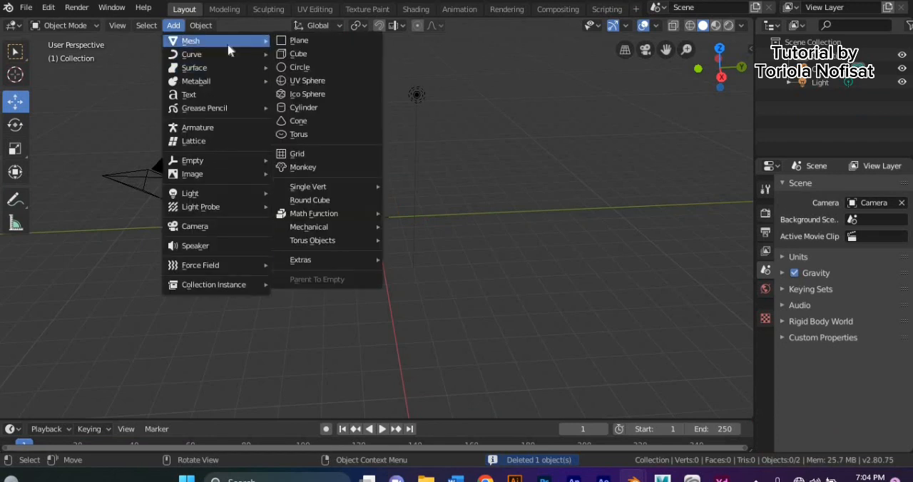
click(312, 53)
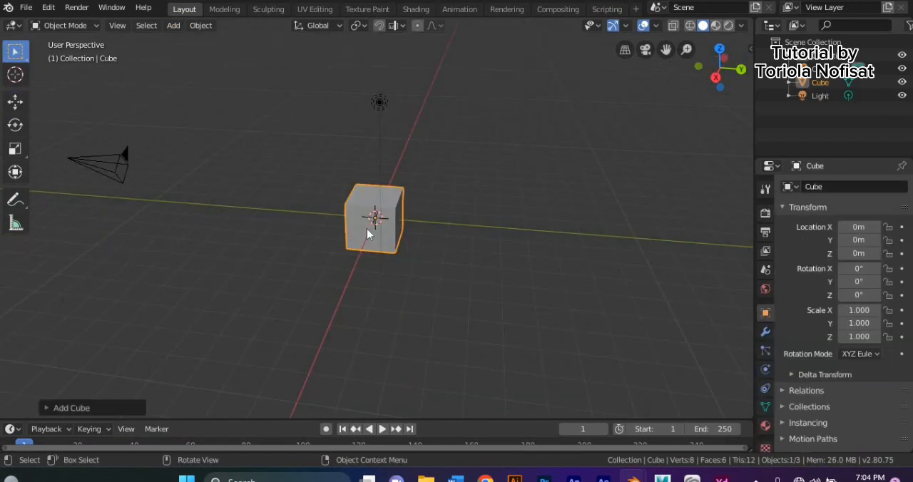
middle_drag(366, 228, 335, 226)
- Switch the cube to Edit Mode and try the edge and face selection modes
click(64, 25)
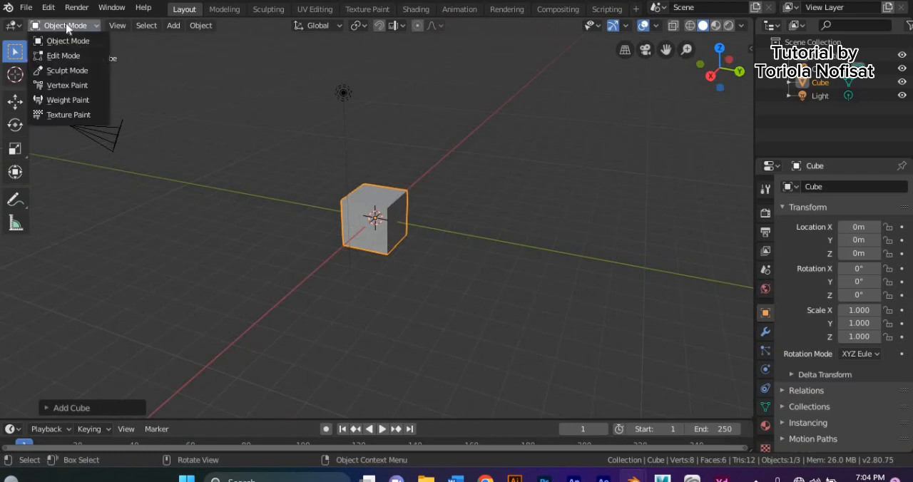
click(63, 54)
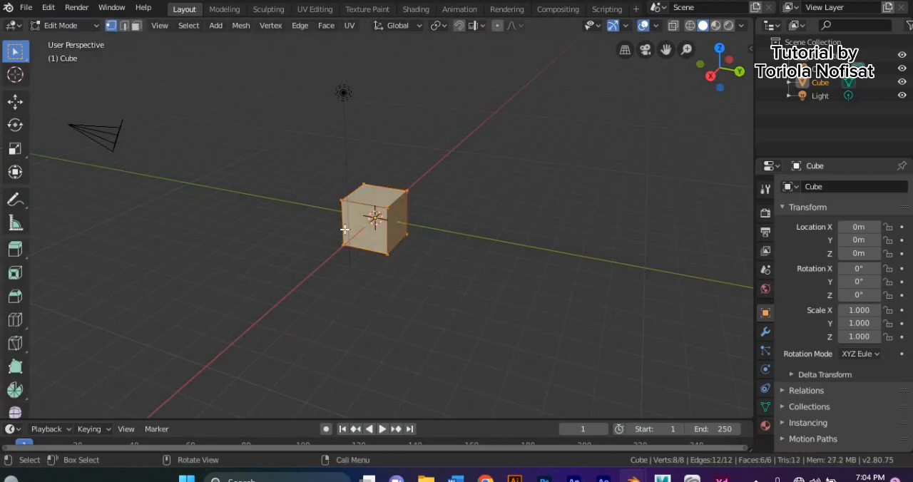
middle_drag(345, 229, 275, 214)
click(124, 25)
click(136, 26)
middle_drag(233, 157, 332, 183)
- Select one corner vertex of the cube in vertex mode, and four of its edges in edge mode
click(111, 26)
click(235, 154)
middle_drag(235, 154, 289, 192)
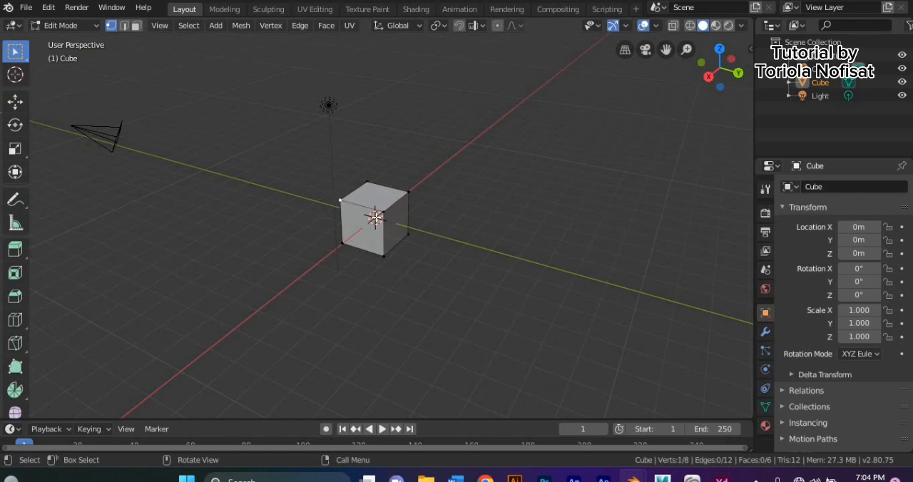
click(124, 25)
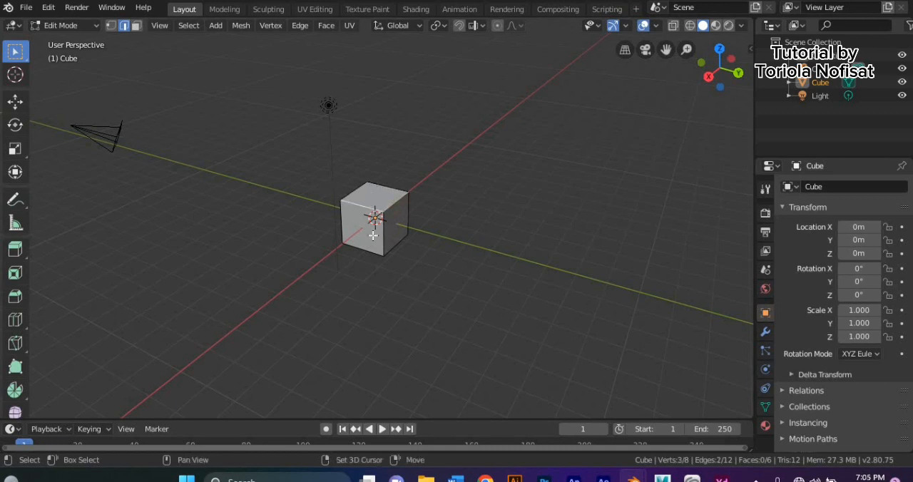
middle_drag(344, 223, 292, 214)
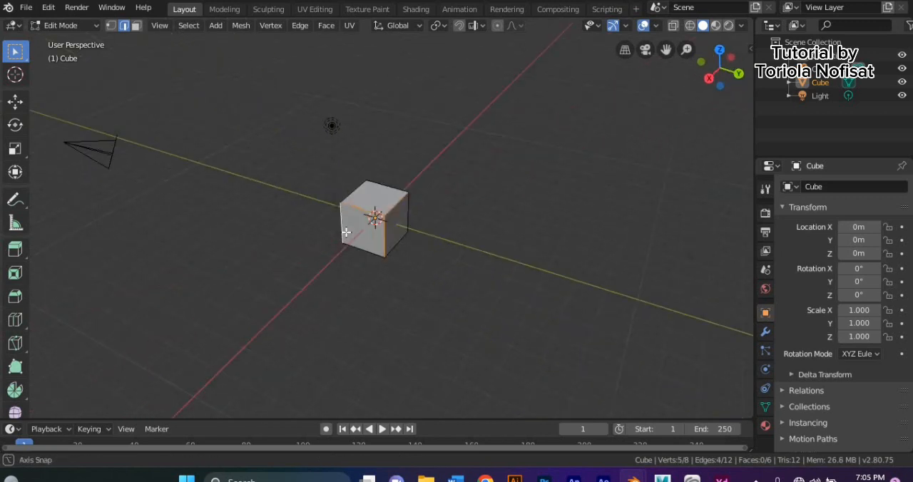
- Select the cube's three visible faces in face selection mode, and clear the selection
click(136, 26)
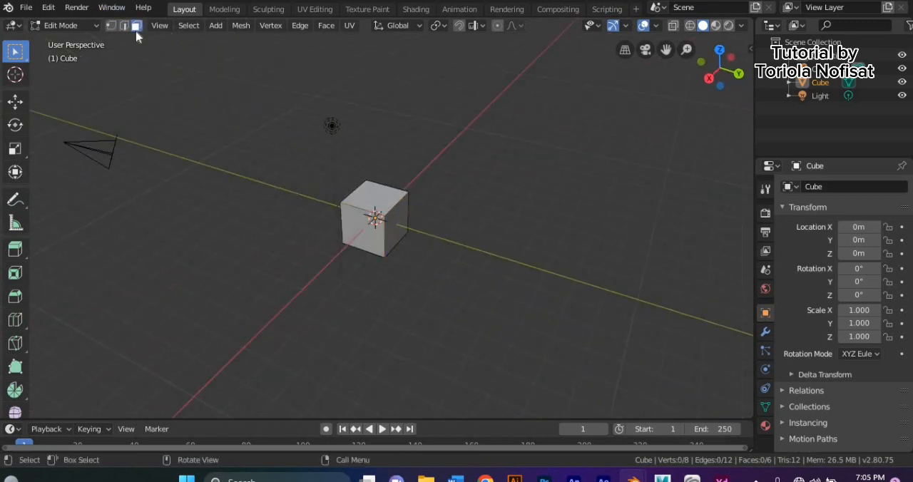
click(360, 197)
click(400, 220)
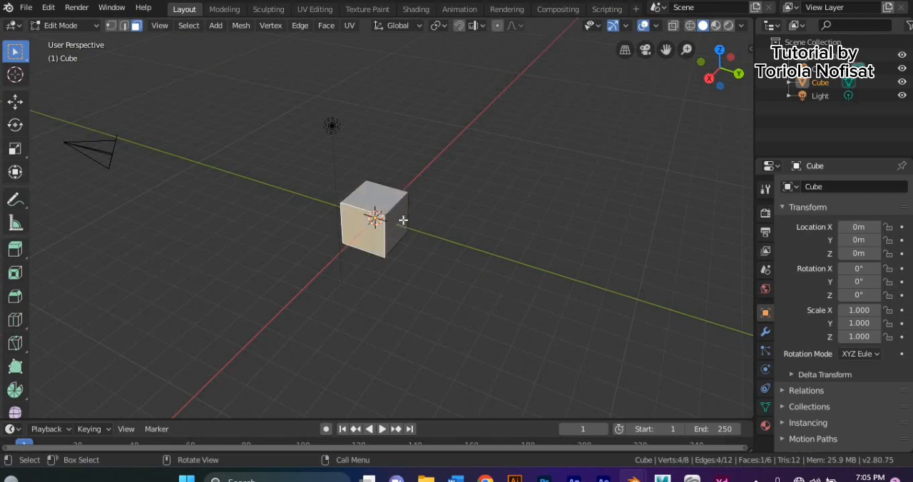
shift+click(395, 218)
shift+click(382, 197)
shift+click(366, 225)
shift+click(391, 221)
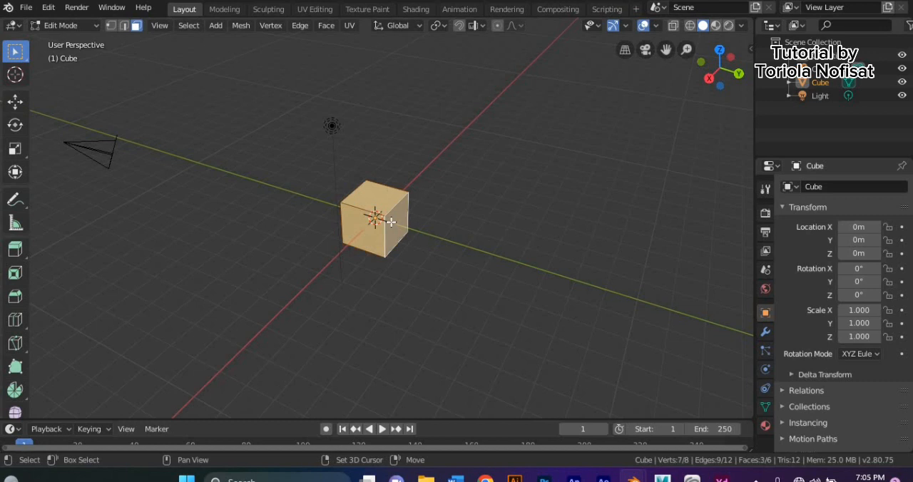
click(210, 182)
- Return to Object Mode and rotate the cube freely to about X 173°, Y -162°, Z -189°
click(71, 25)
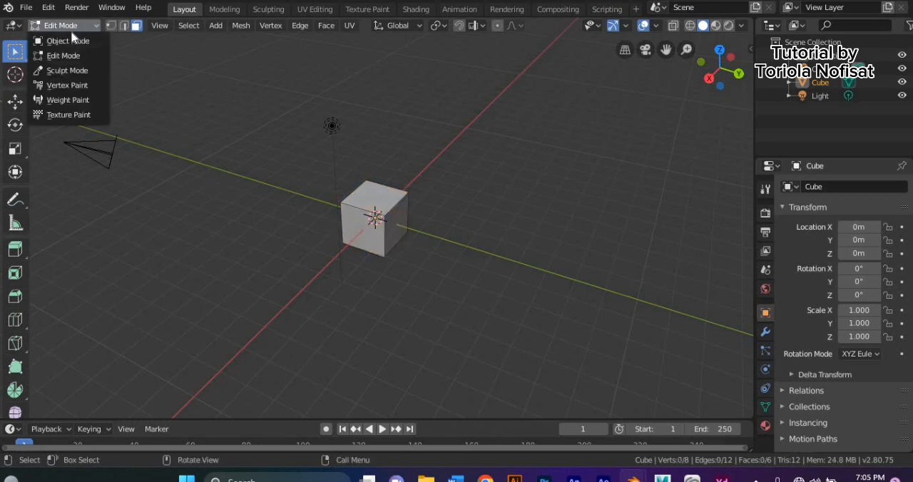
click(62, 37)
middle_drag(113, 123, 202, 280)
key(shift+s)
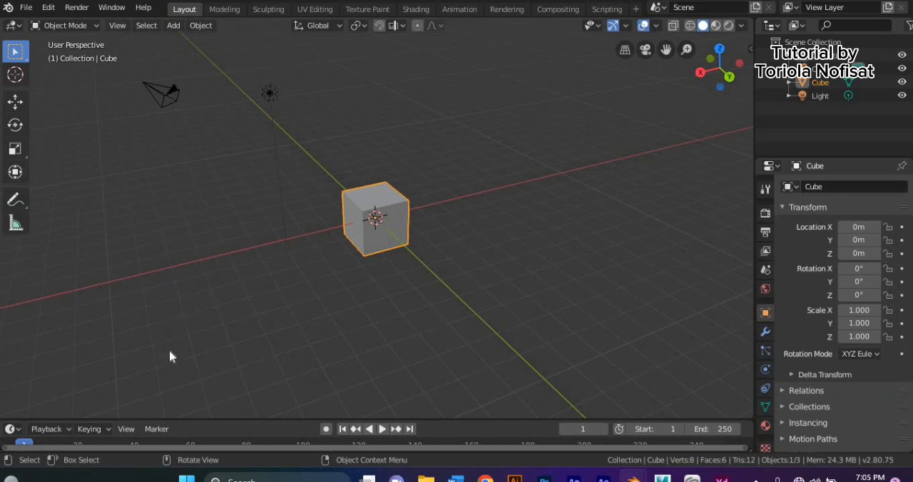
key(r)
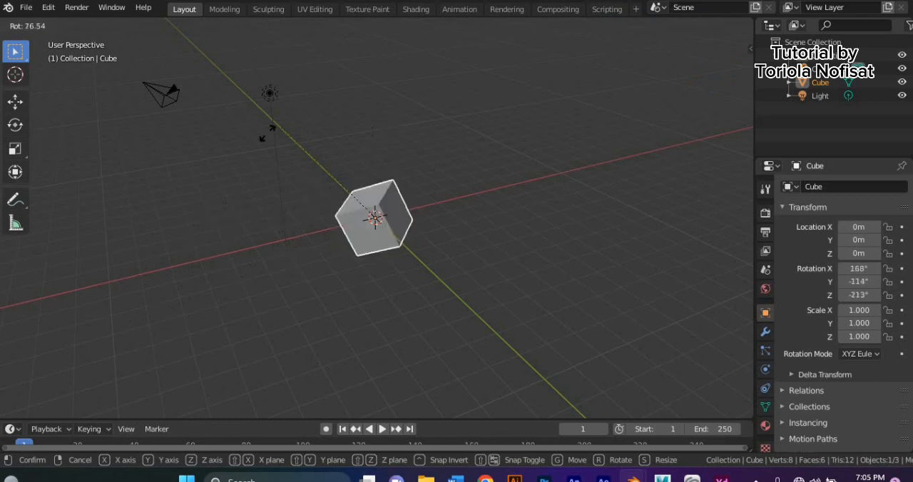
click(173, 260)
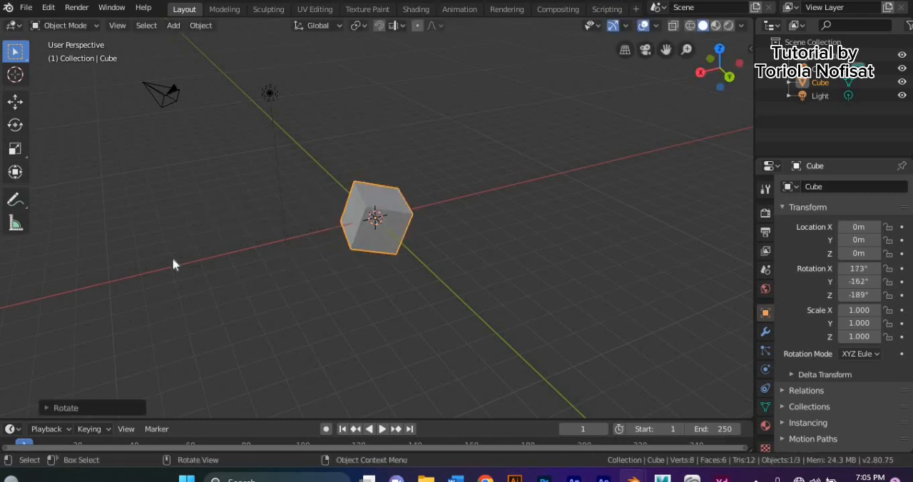
- Rotate the cube freehand around the global Z axis
key(r)
key(z)
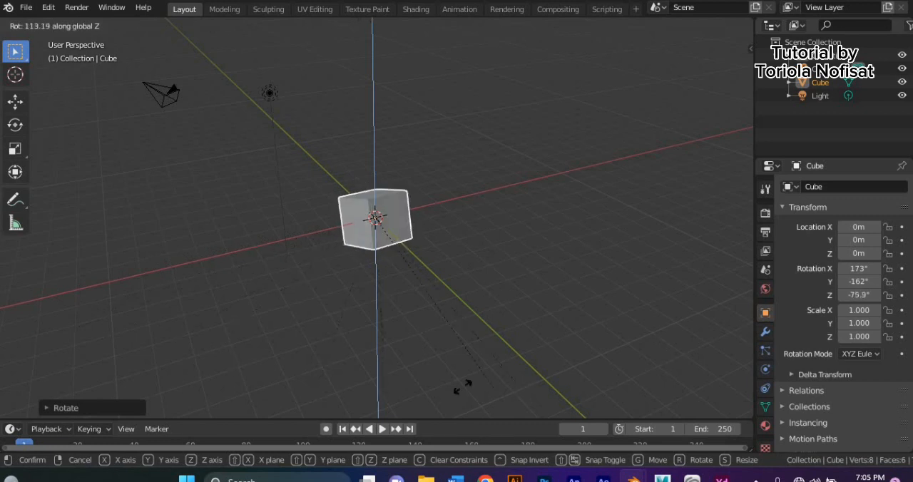
click(188, 285)
- Rotate the cube around the global Y axis to a rotation of about X 173°, Y -178°, Z -182°
key(r)
key(y)
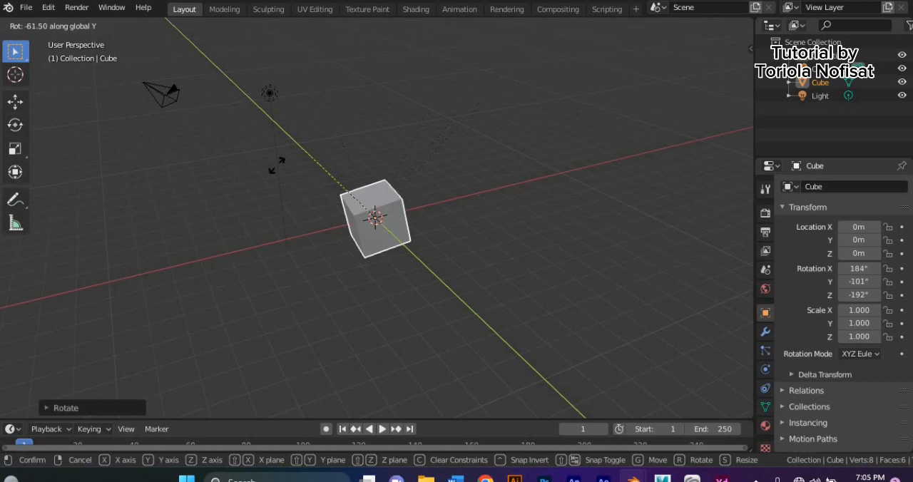
click(156, 362)
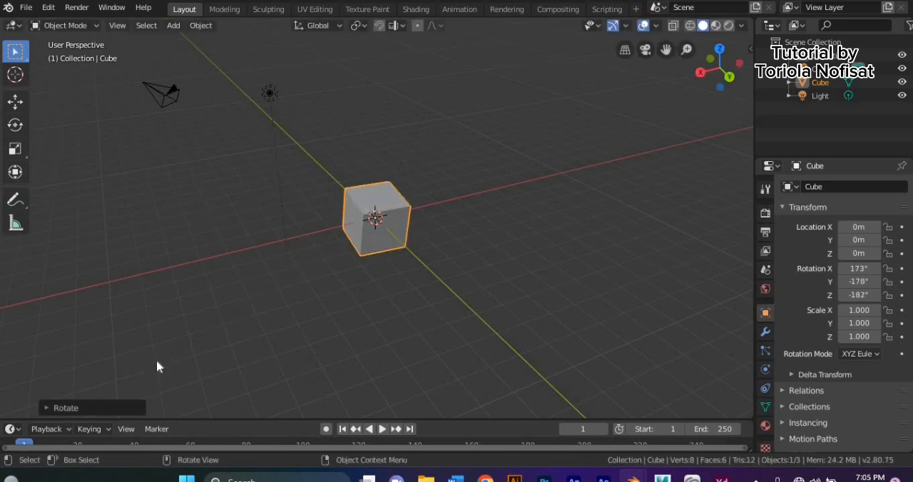
- Rotate the cube around the global X axis to an X rotation of about 129°
key(r)
key(x)
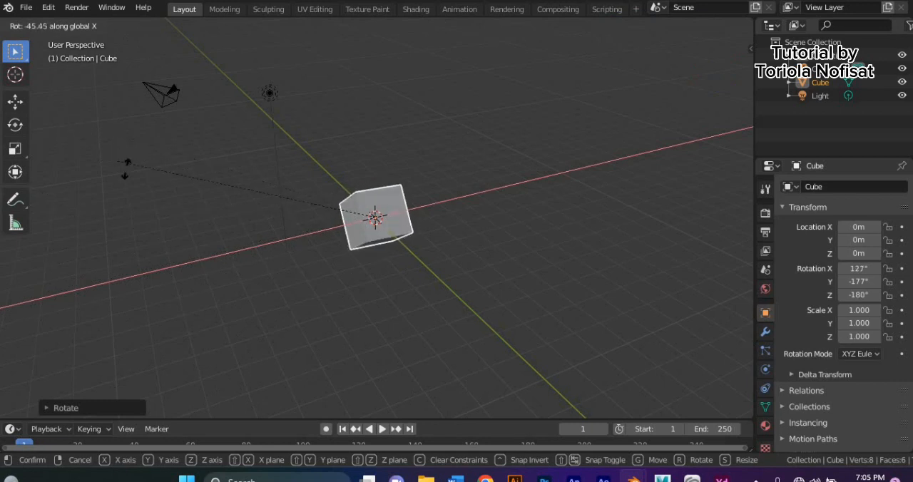
click(125, 168)
- Move the cube to about X 0.21 m, Y -0.19 m, Z 0.15 m, and rotate it to about X 111°, Y -529°, Z 494°
click(16, 102)
mouse_move(383, 212)
mouse_down()
mouse_move(322, 214)
mouse_move(437, 286)
mouse_move(391, 248)
mouse_move(400, 182)
mouse_move(373, 218)
mouse_up()
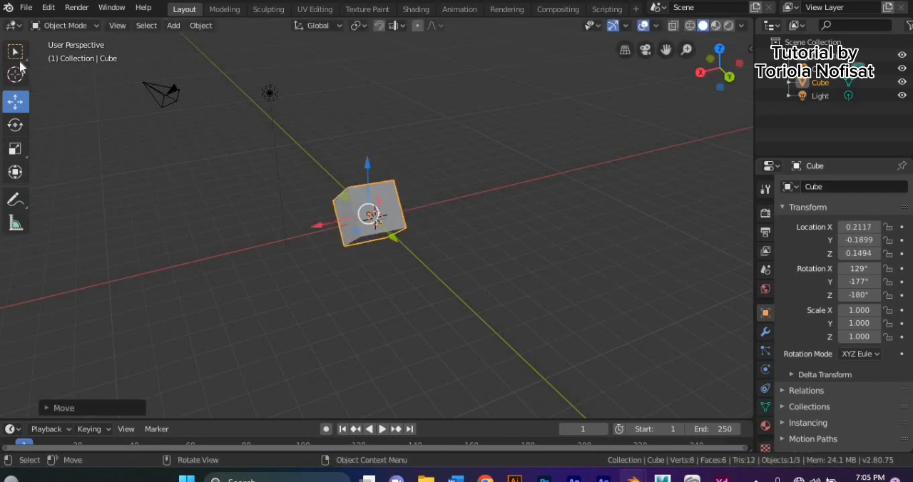
click(15, 124)
drag(358, 178, 281, 203)
drag(340, 164, 338, 197)
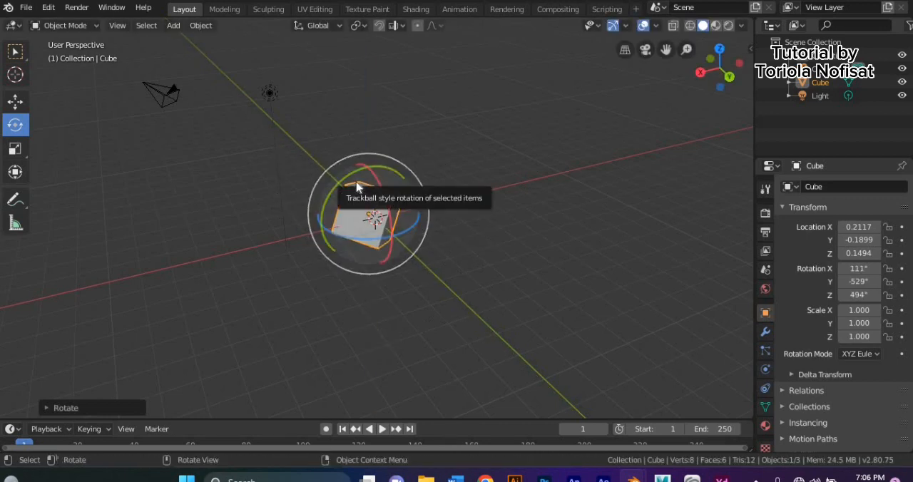
- Scale the cube freehand with the Scale tool to about X 2.518, Y -0.806, Z 2.261
click(18, 149)
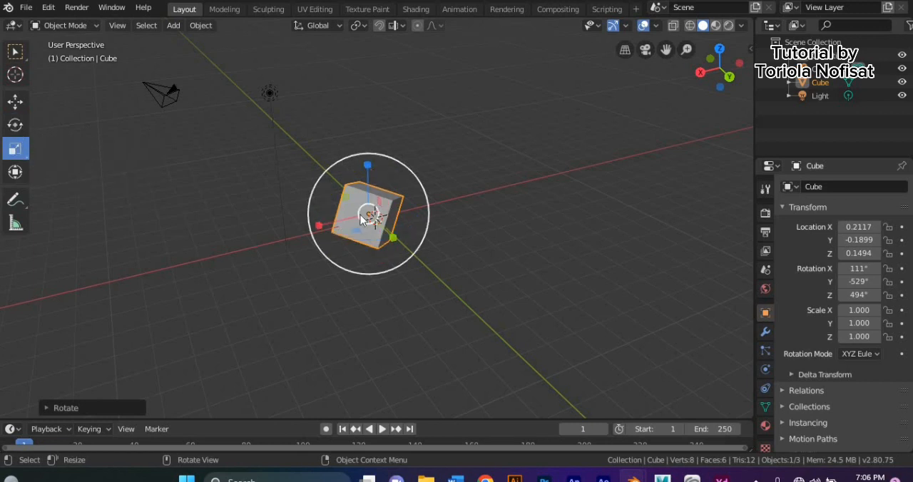
drag(322, 230, 343, 235)
key(s)
click(362, 274)
middle_drag(321, 278, 373, 167)
drag(372, 173, 358, 220)
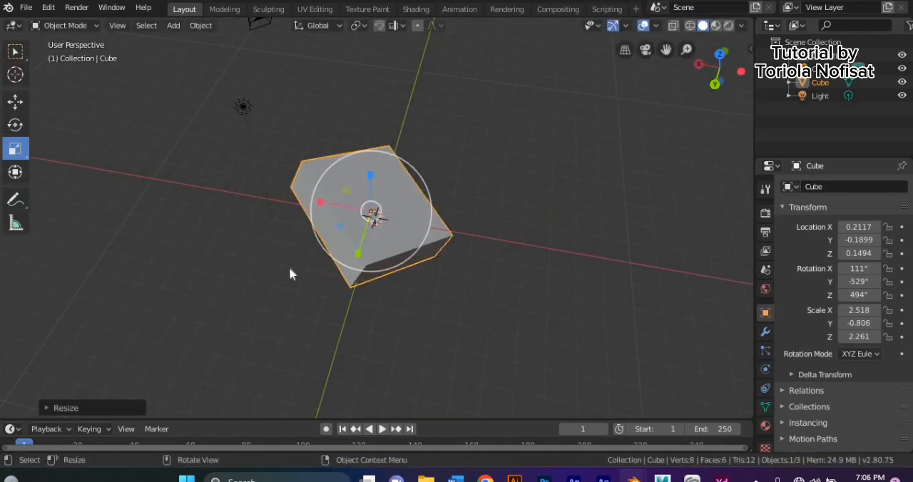
- Rescale the cube to about X 2.118, Y -0.880, Z 1.909 and try a freehand rotation
middle_drag(300, 248, 367, 269)
key(s)
click(340, 228)
middle_drag(340, 228, 264, 178)
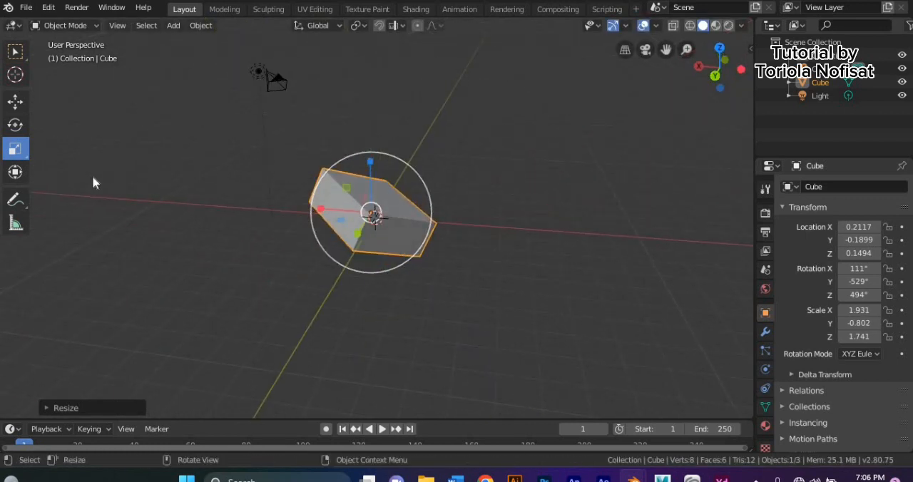
key(r)
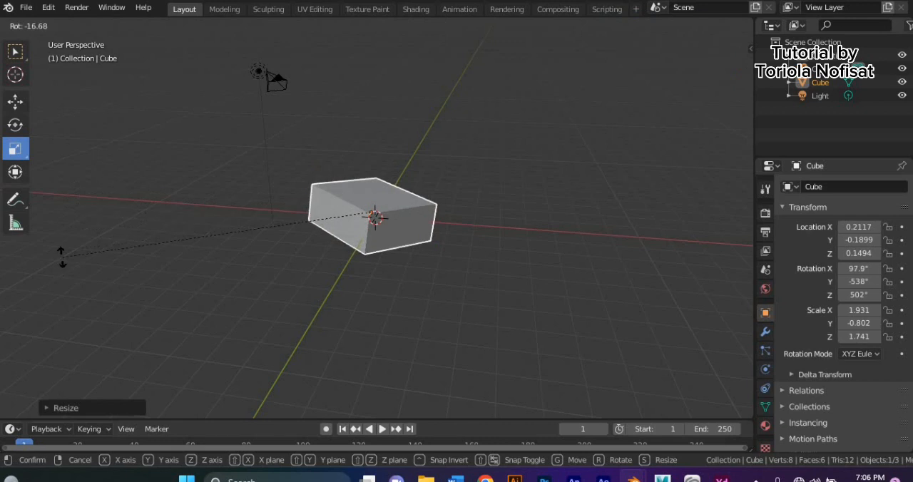
click(55, 274)
- Switch the cube to Edit Mode with edge selection and select two opposite short edges of the side face
click(90, 27)
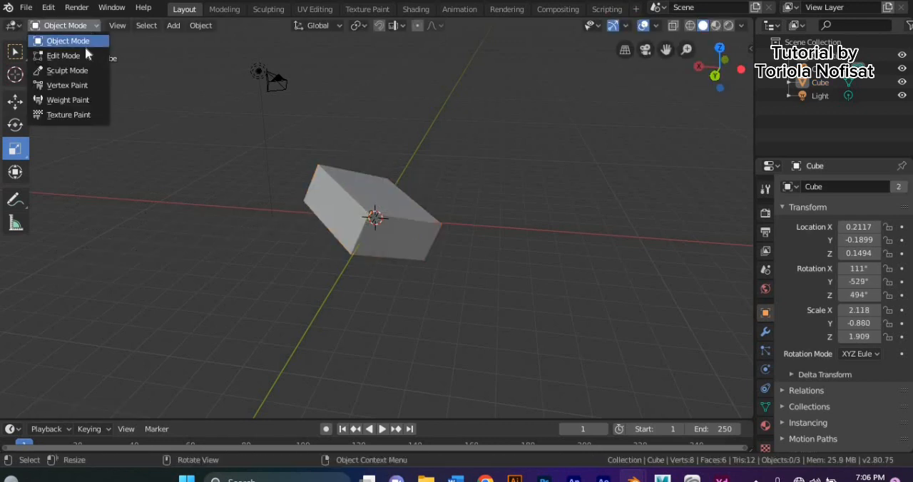
click(72, 56)
middle_drag(222, 247, 241, 271)
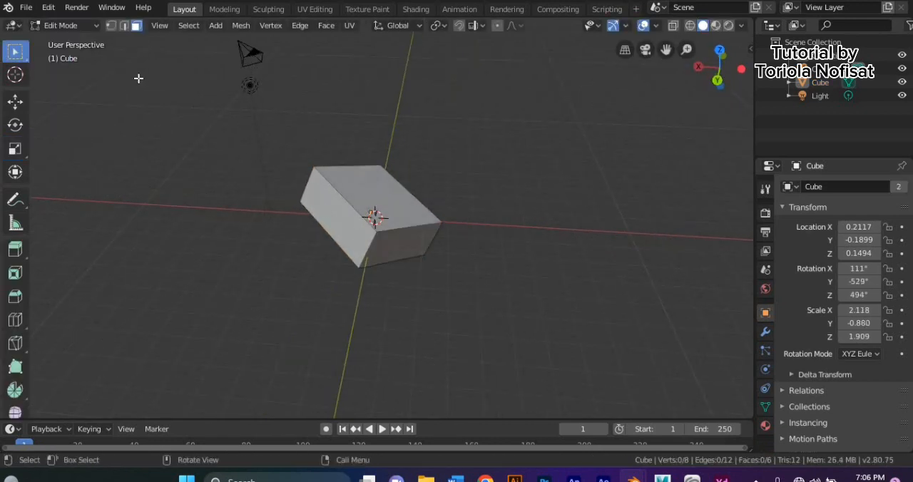
click(124, 28)
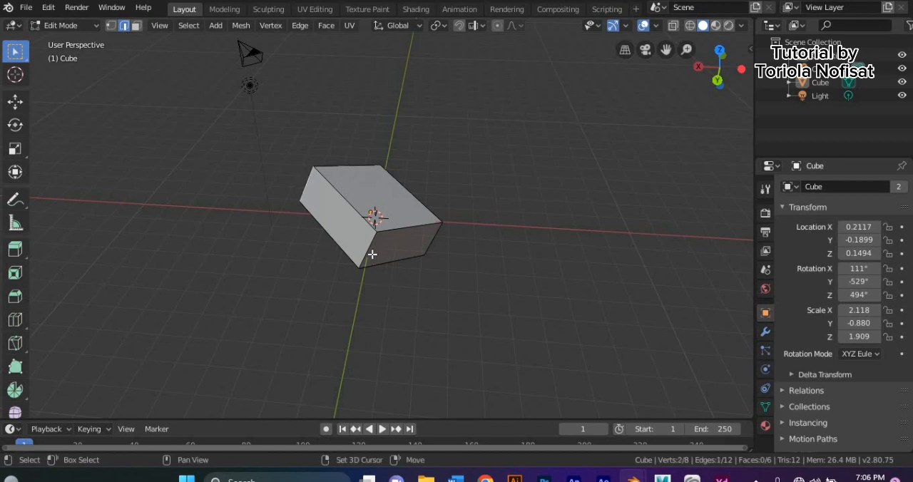
middle_drag(352, 277, 372, 292)
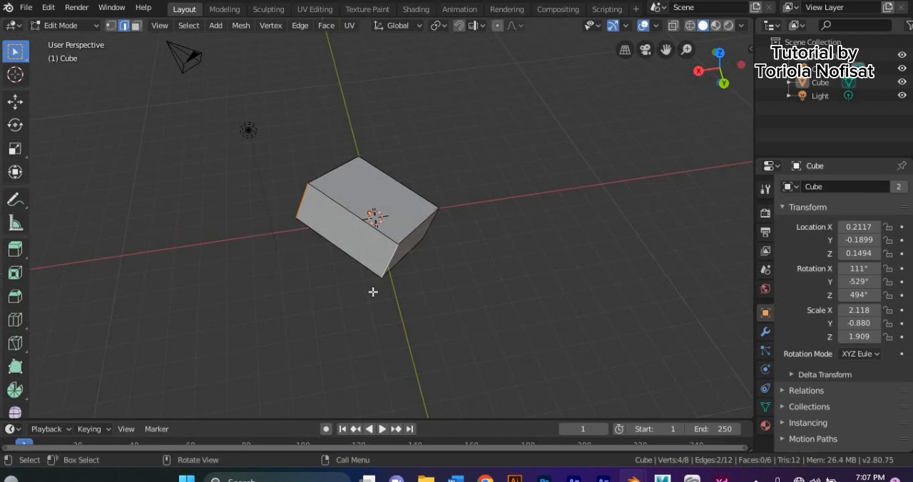
- Try a single-segment bevel about 0.48 m wide on the two selected edges and undo it
key(ctrl+b)
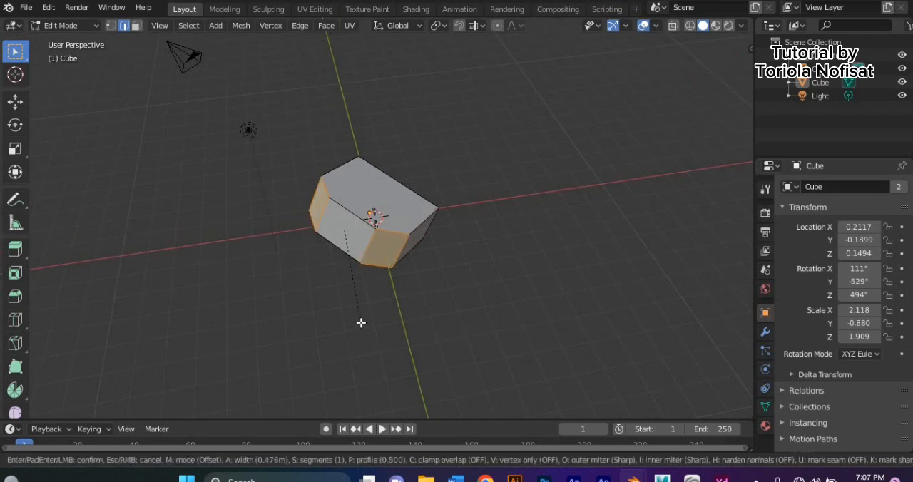
click(361, 321)
middle_drag(360, 320, 325, 284)
key(ctrl+z)
key(ctrl+z)
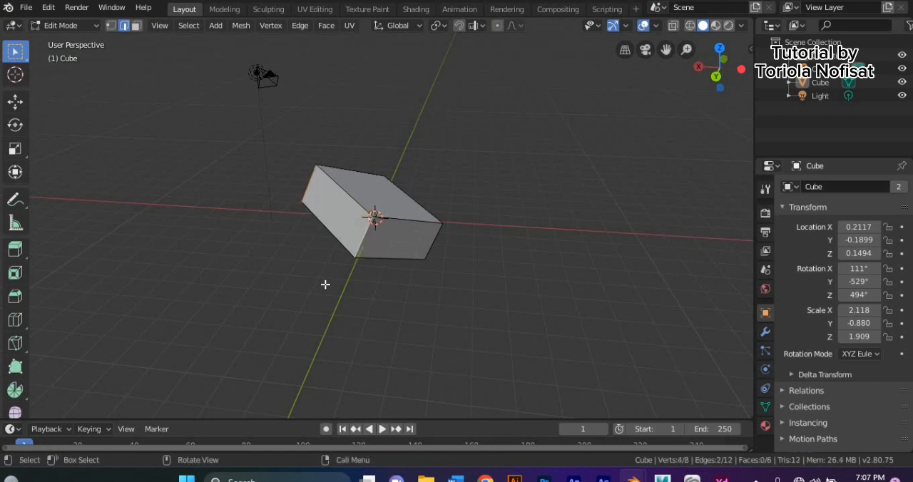
- Bevel the two selected edges with 6 segments and a width of about 0.54 m
key(ctrl+b)
scroll(316, 311, up, 4)
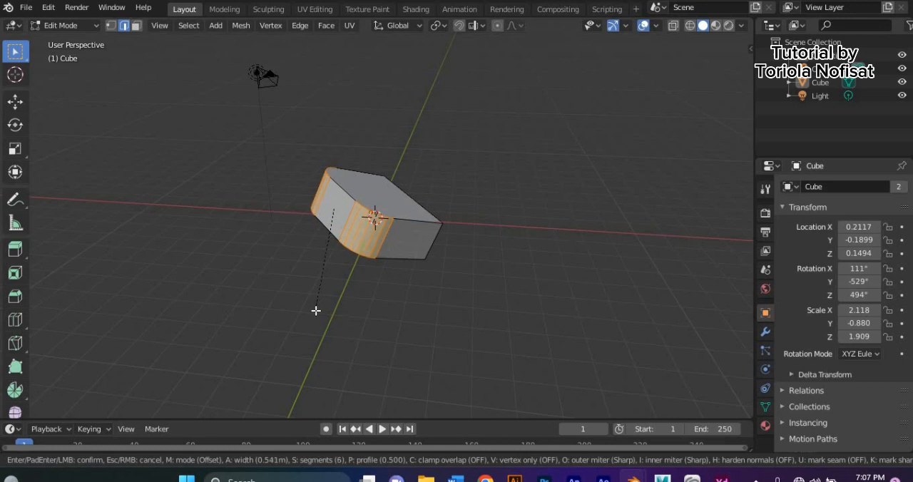
click(316, 311)
middle_drag(316, 310, 302, 291)
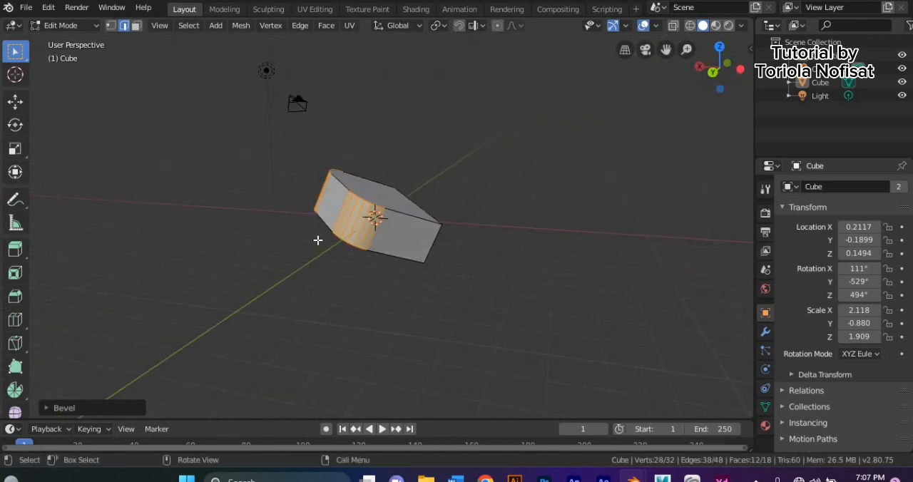
- Return to Object Mode, rotate the beveled block to about X 92.9°, Y -538°, Z 501°, and deselect it
click(88, 28)
click(67, 41)
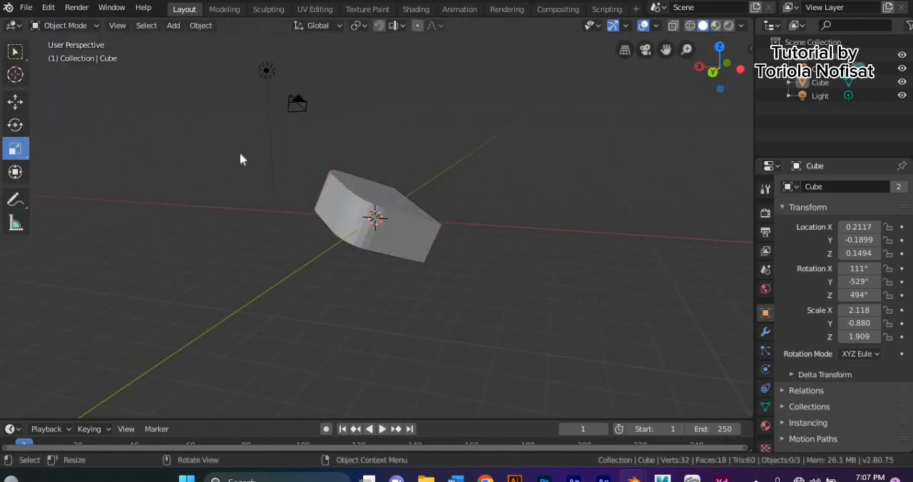
click(361, 202)
key(r)
click(264, 328)
middle_drag(265, 323, 121, 125)
click(331, 371)
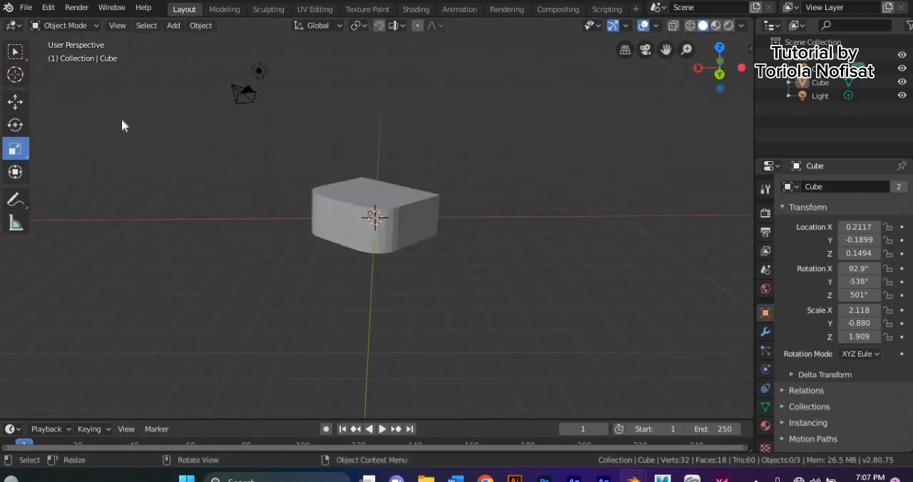
- Enter Edit Mode on the block with face selection and select only its top face
click(79, 29)
click(77, 56)
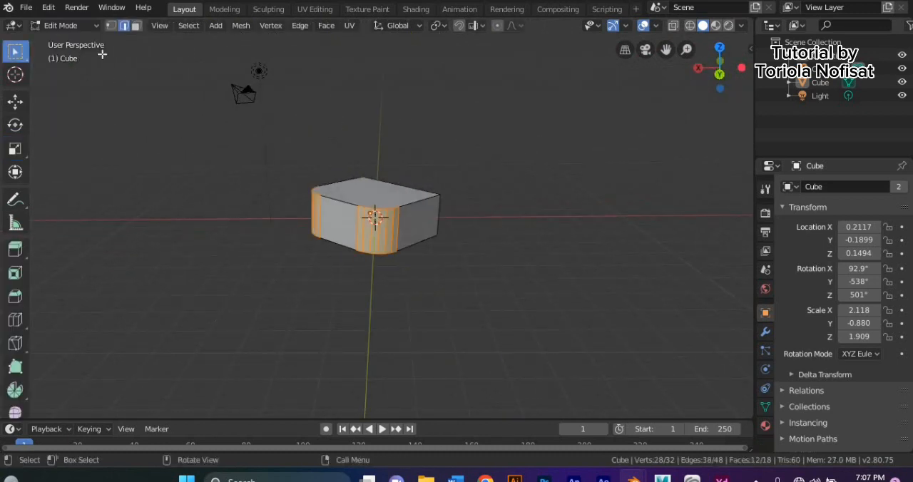
click(136, 26)
click(233, 215)
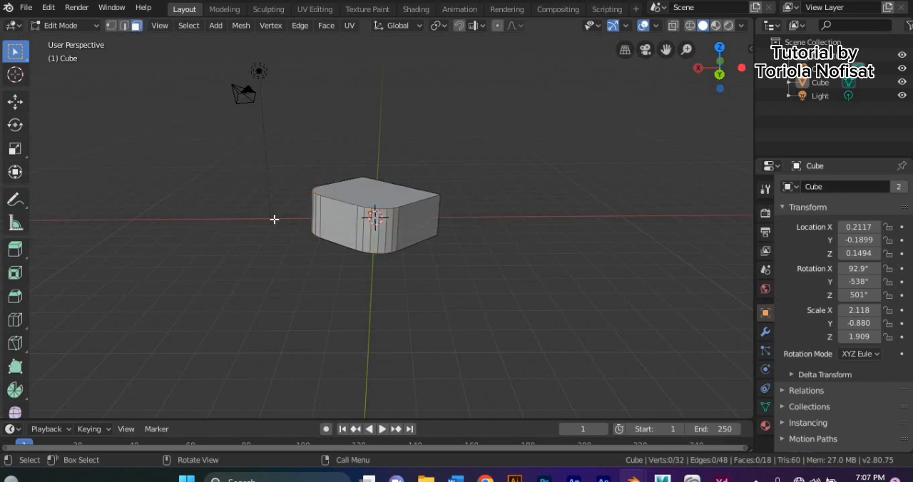
middle_drag(232, 216, 289, 247)
click(351, 201)
middle_drag(351, 201, 336, 186)
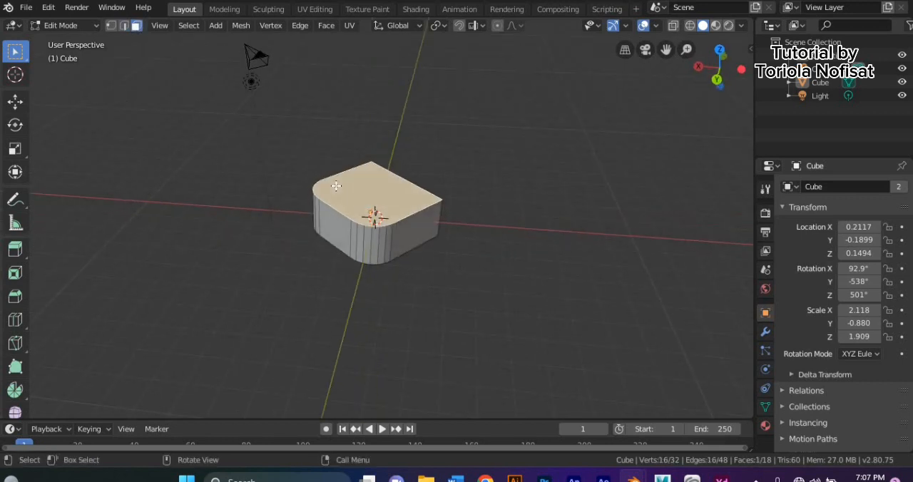
- Inset the block's top face and extrude the inner face upward into a second tier
key(i)
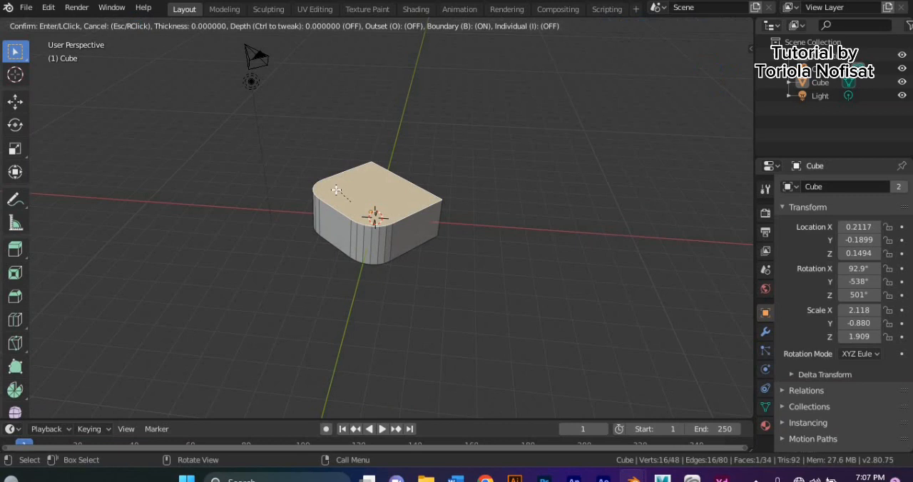
click(322, 206)
mouse_move(321, 206)
middle_down()
mouse_move(242, 176)
mouse_move(226, 185)
mouse_move(333, 210)
middle_up()
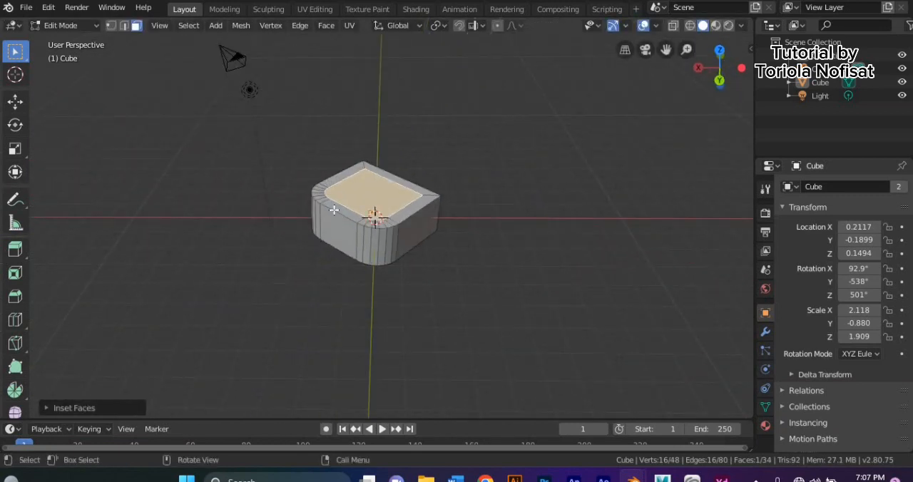
key(e)
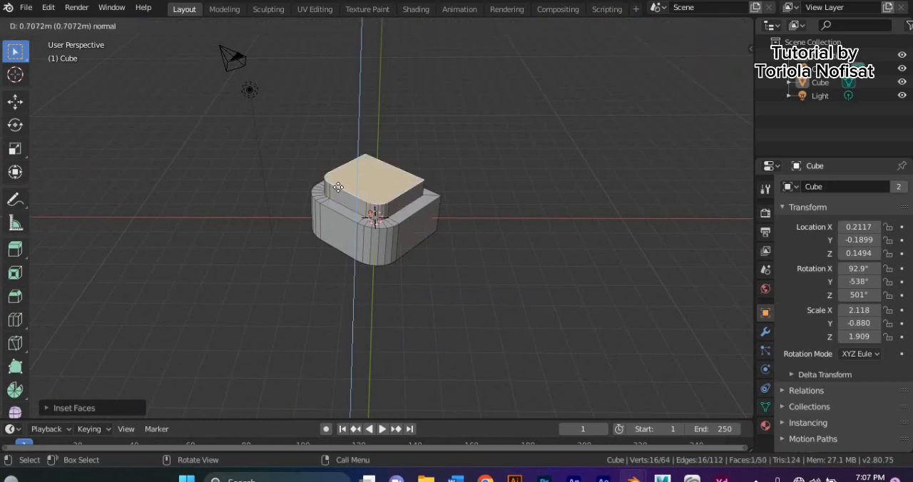
click(338, 180)
middle_drag(338, 179, 298, 185)
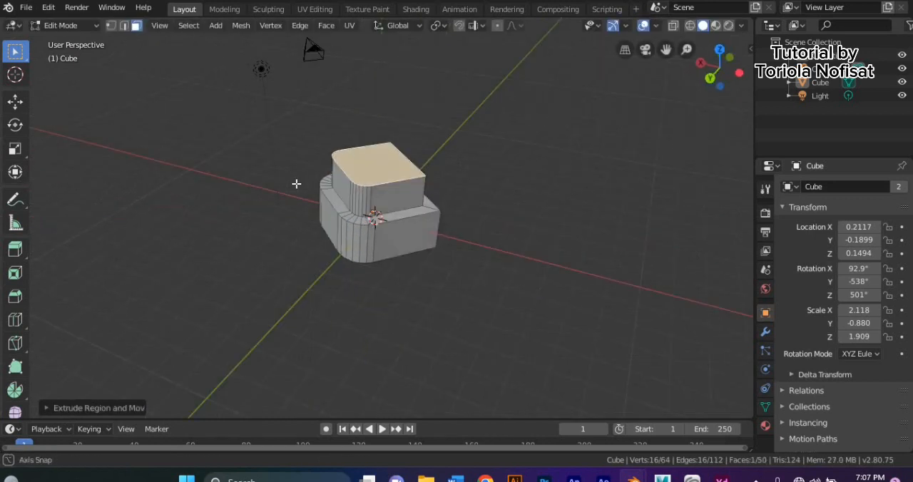
- Inset the second tier's top face and extrude it upward into a smaller third tier
key(i)
click(308, 184)
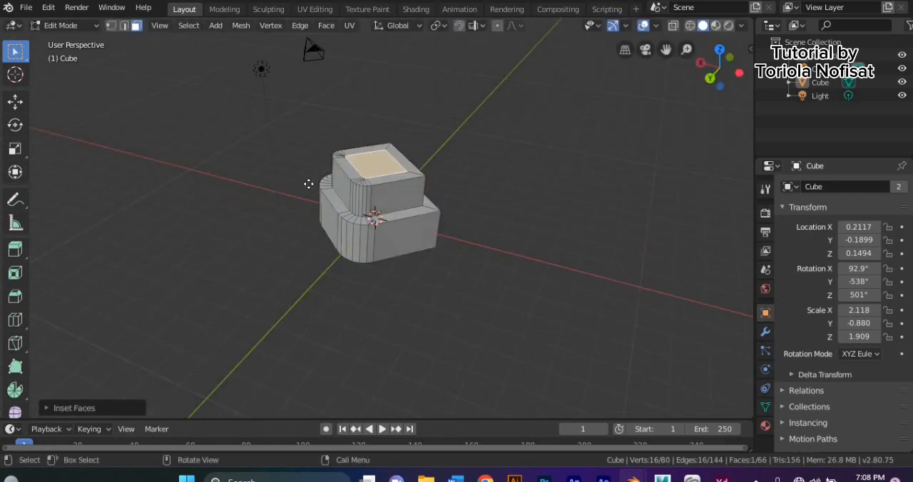
key(e)
click(320, 159)
middle_drag(300, 175, 296, 175)
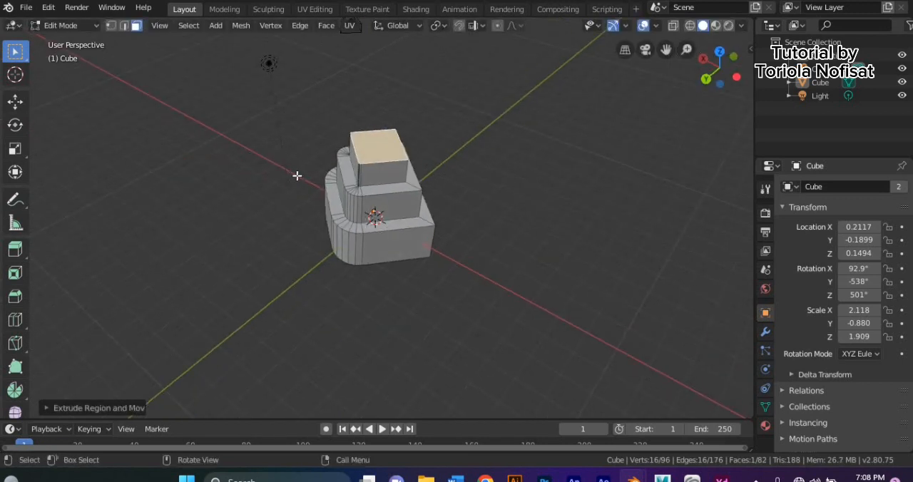
- Inset the third tier's top face and extrude it about 1.9 m inward to hollow out the tier
key(i)
click(301, 175)
key(e)
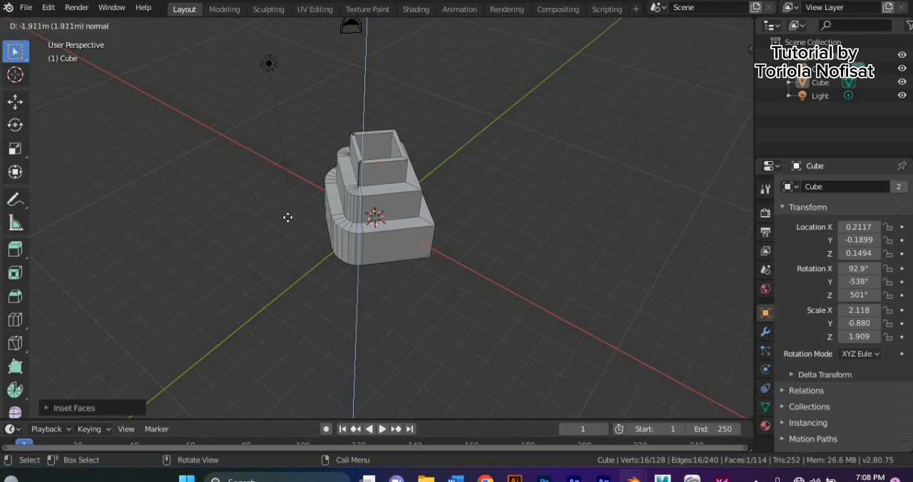
click(288, 218)
middle_drag(291, 216, 376, 196)
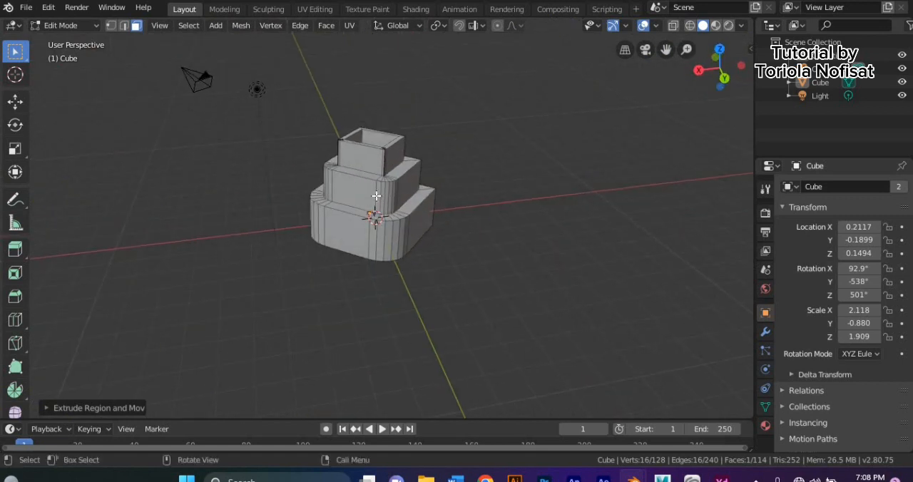
- Undo all the stacked insets and extrusions back to the plain beveled block with its top face selected
key(ctrl+z)
key(ctrl+z)
key(ctrl+z)
key(ctrl+z)
key(ctrl+z)
key(ctrl+z)
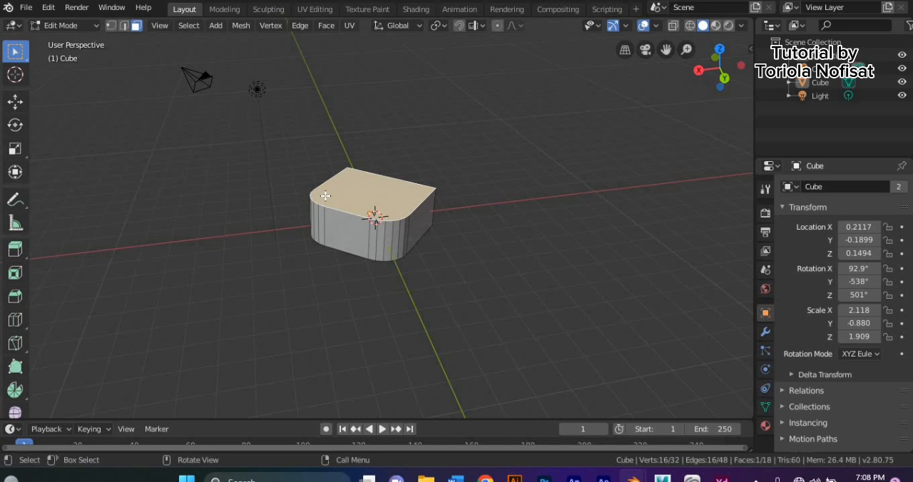
- Extrude the block's top face upward and scale it up so the sides flare outward
key(e)
click(323, 177)
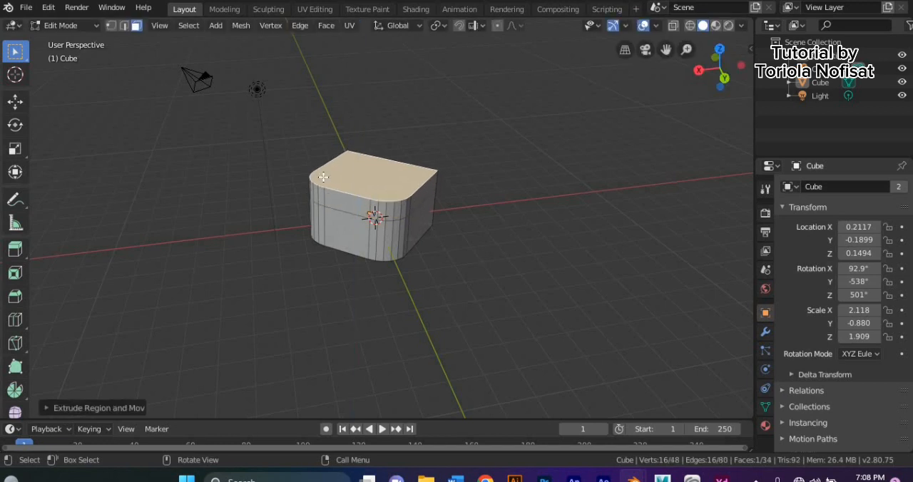
key(s)
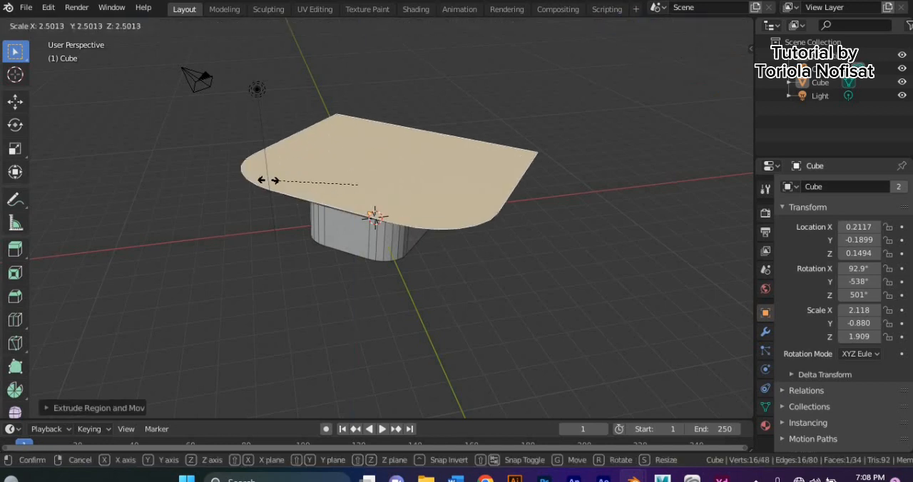
click(328, 167)
middle_drag(271, 224, 232, 225)
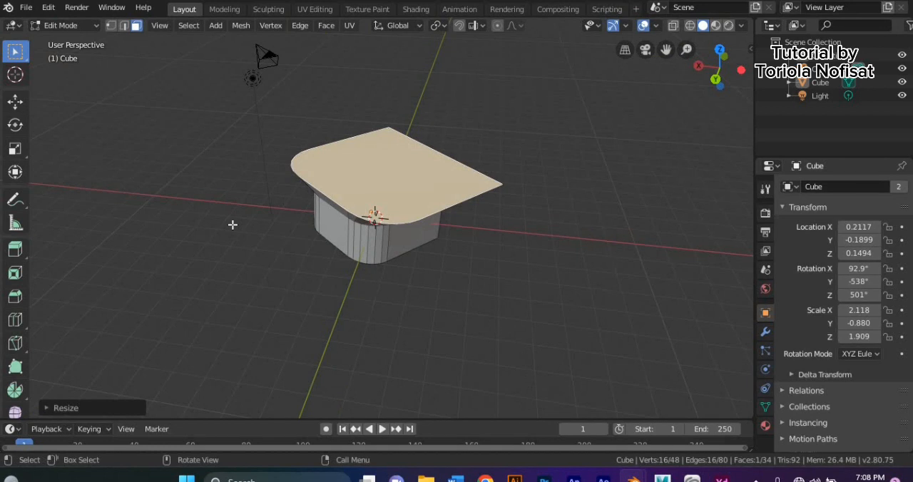
- Inset the widened top face to leave a rim and extrude the inner face upward
key(i)
click(243, 195)
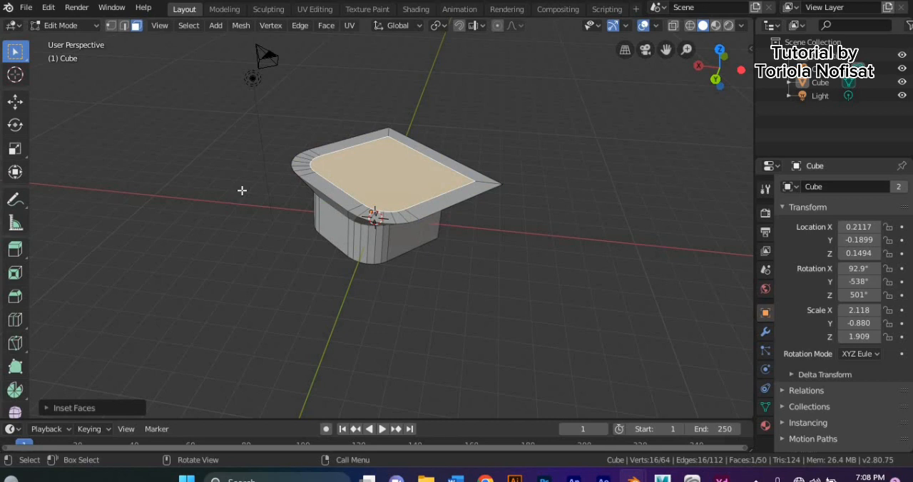
key(e)
click(304, 239)
- Scale up the raised top face to overhang the rim and extrude it upward into a thick slab
key(s)
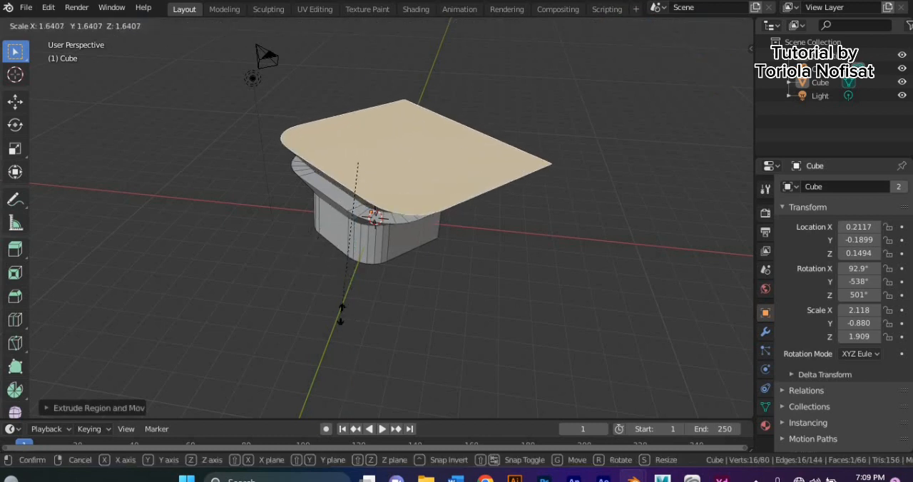
click(334, 283)
middle_drag(334, 283, 357, 321)
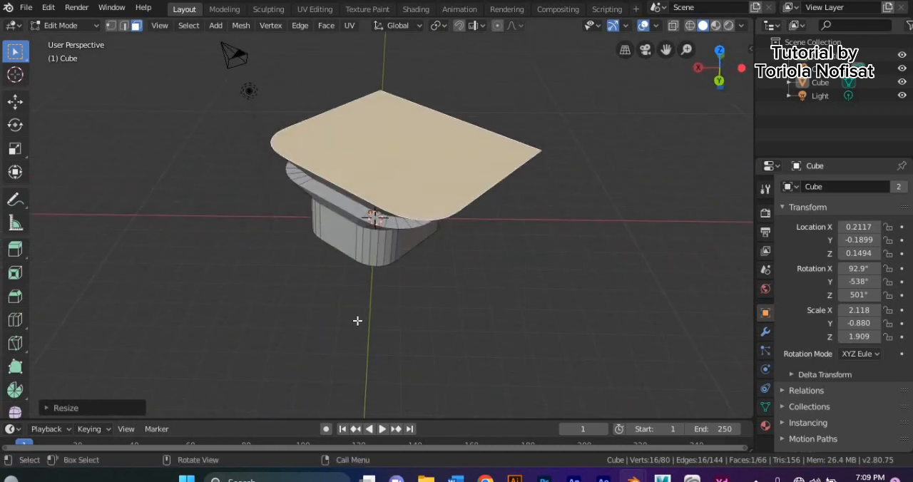
key(e)
click(358, 299)
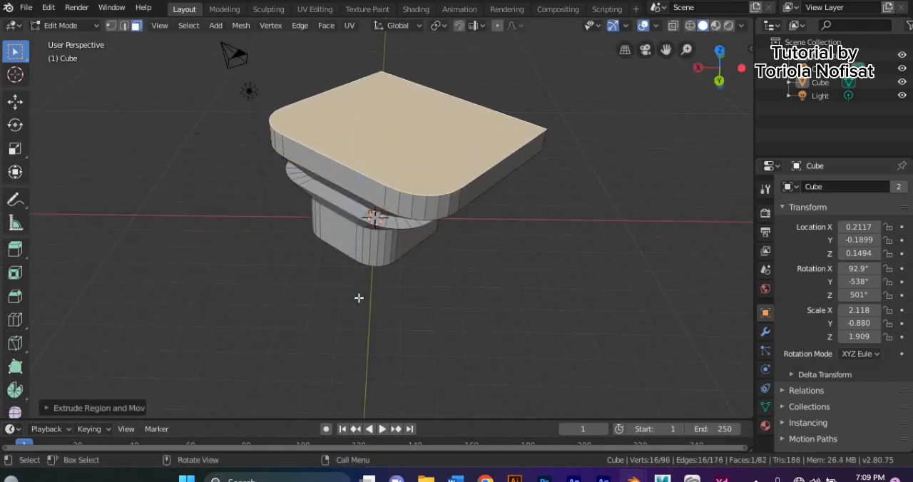
- Inset the slab's top face to form a border around its edge
key(i)
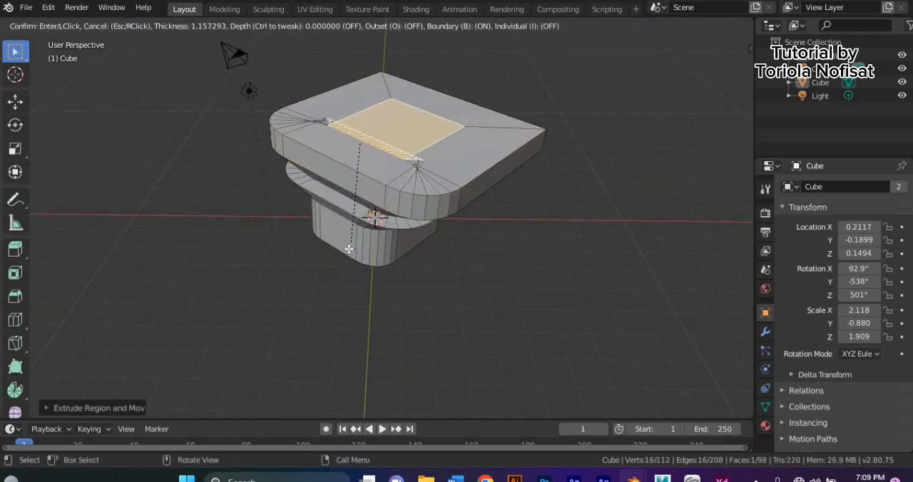
click(336, 271)
middle_drag(336, 271, 418, 253)
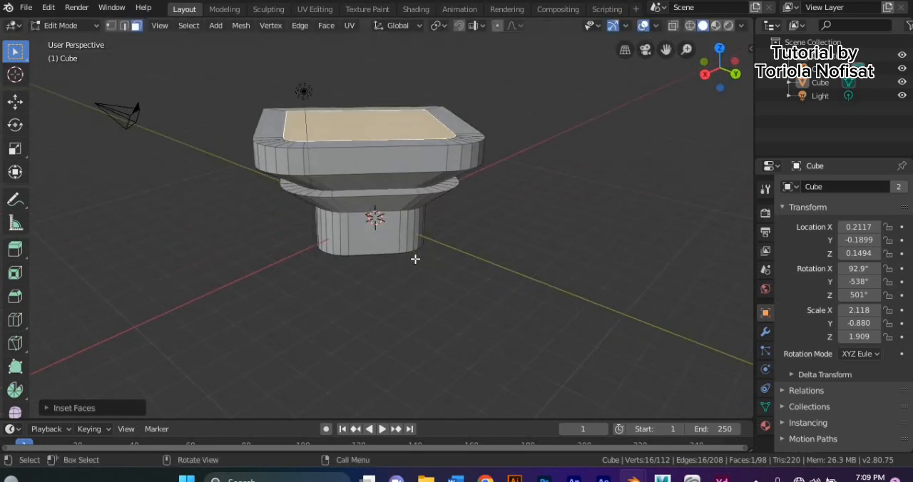
- Undo the insets, extrusions and scaling built on top of the block, back to its plain flat top face
key(ctrl+z)
key(ctrl+z)
key(ctrl+z)
key(ctrl+z)
key(ctrl+z)
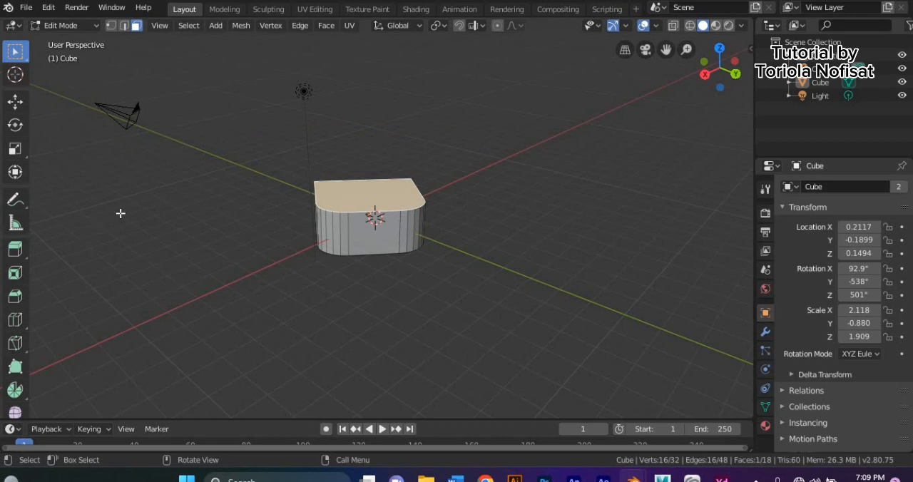
- Deselect the top face, return to Object Mode and select the whole block
click(147, 217)
click(64, 25)
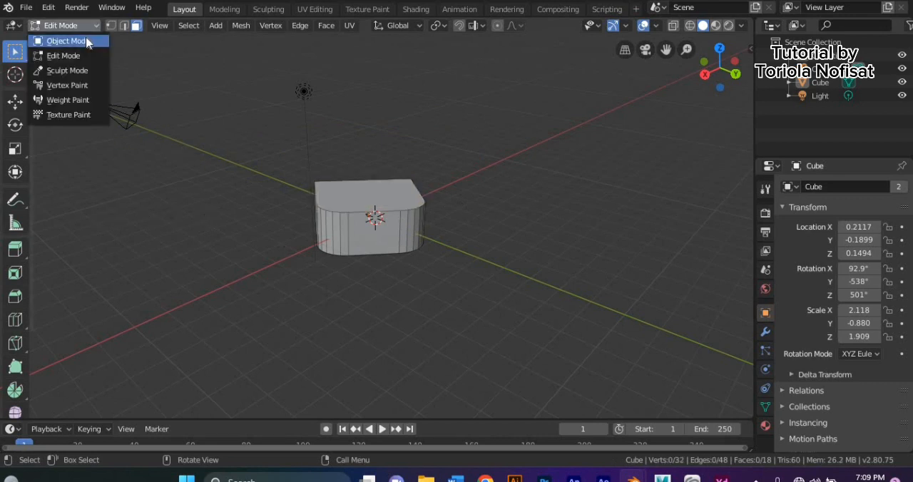
click(78, 39)
middle_drag(116, 67, 319, 180)
click(345, 200)
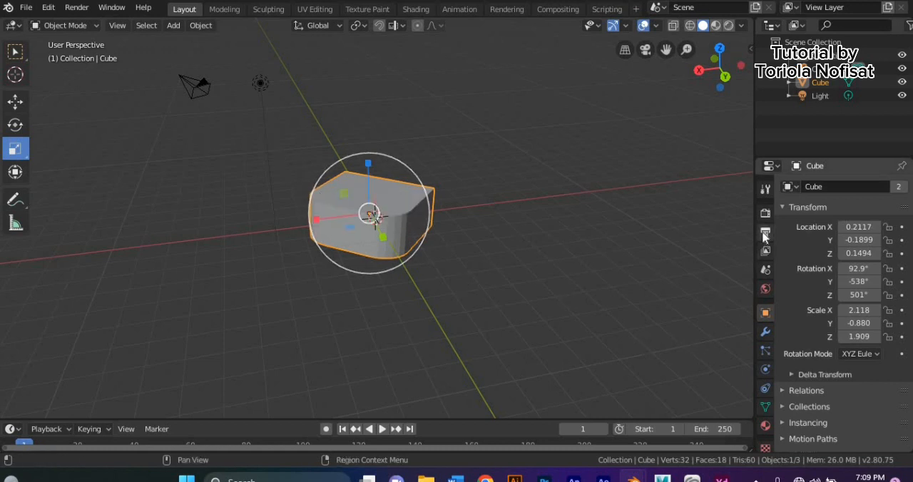
- Add an Array modifier to the block and set its count to 5
click(765, 338)
click(821, 187)
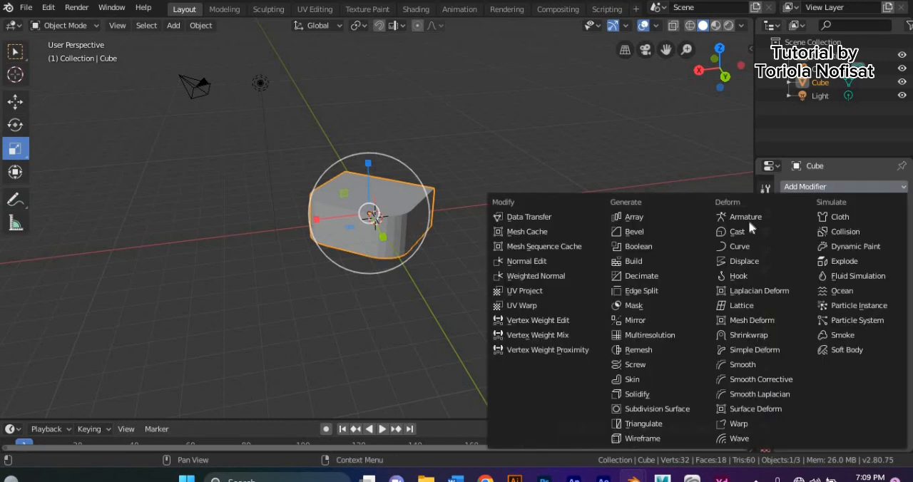
click(628, 213)
middle_drag(640, 283, 71, 309)
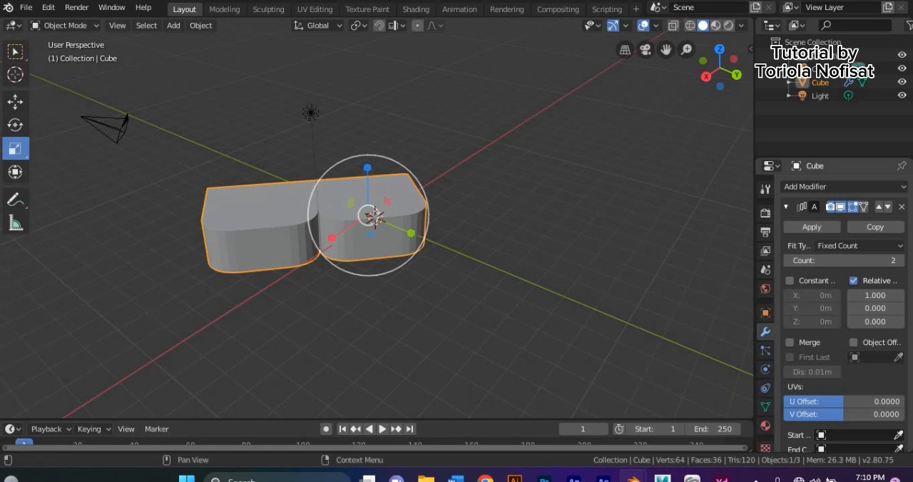
click(901, 261)
click(901, 261)
click(901, 261)
mouse_move(597, 333)
middle_down()
mouse_move(692, 340)
mouse_move(596, 344)
mouse_move(603, 334)
middle_up()
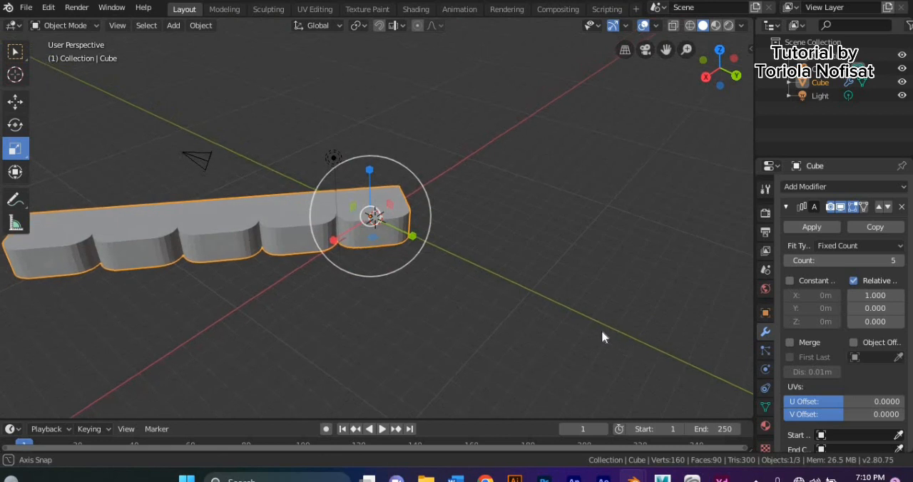
- Set the array's relative offset to 1.3 on X, 0.6 on Y and 0.7 on Z
click(902, 296)
click(902, 296)
click(902, 296)
scroll(578, 330, down, 2)
middle_drag(578, 330, 599, 321)
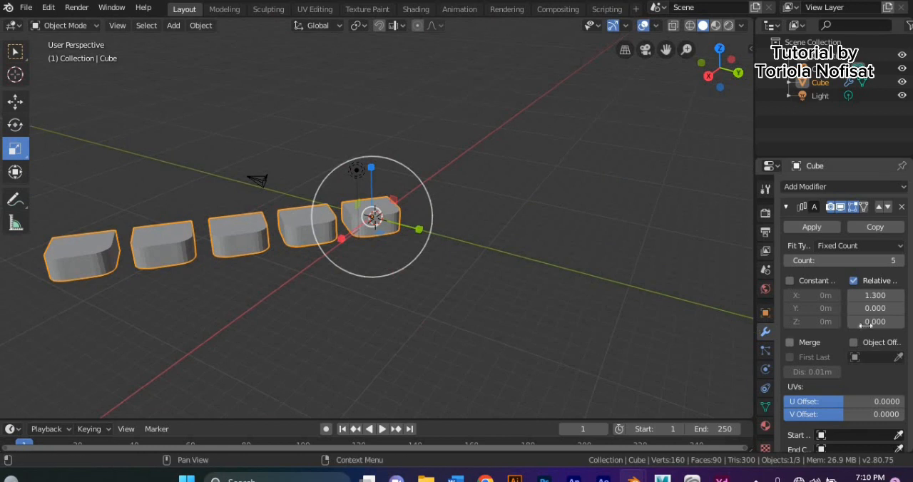
click(900, 308)
click(901, 308)
click(901, 308)
click(900, 308)
click(900, 308)
click(900, 308)
click(899, 321)
click(900, 321)
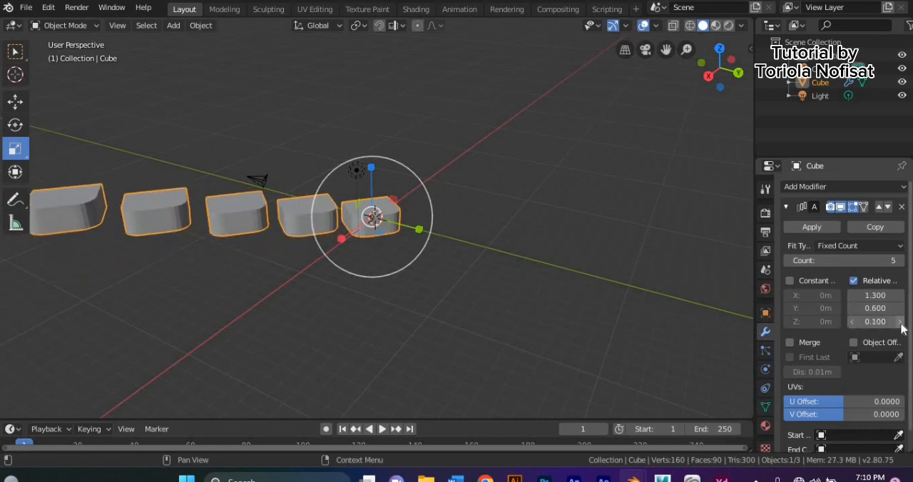
click(900, 322)
click(900, 322)
click(900, 322)
click(900, 322)
click(900, 322)
middle_drag(564, 330, 530, 311)
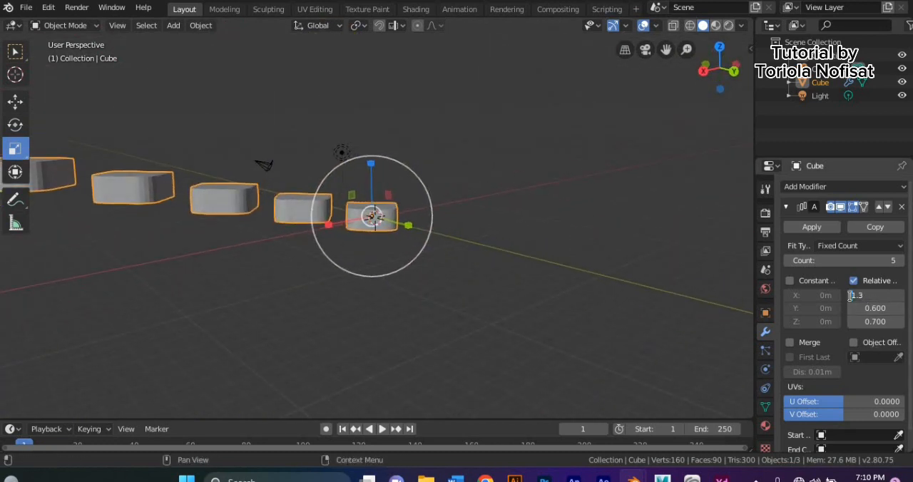
- Change the array's relative X offset to -1.3 and remove the Array modifier from the block
key(Return)
middle_drag(599, 299, 617, 308)
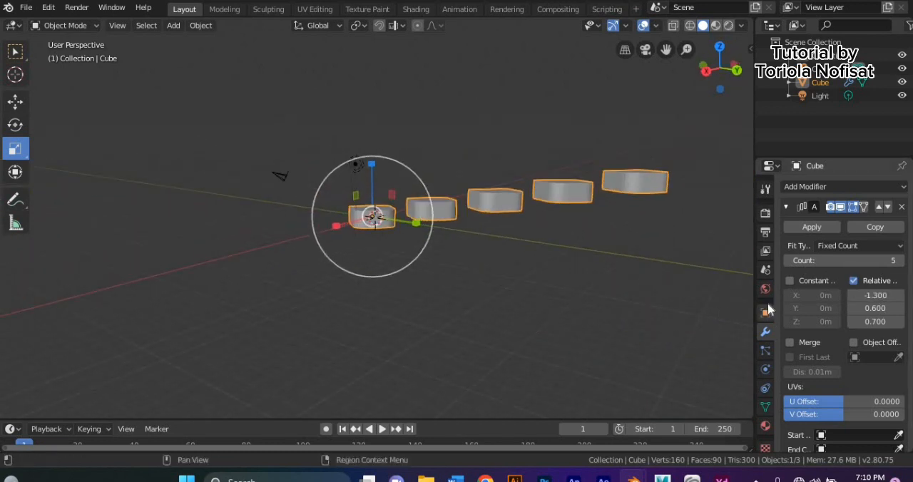
click(901, 206)
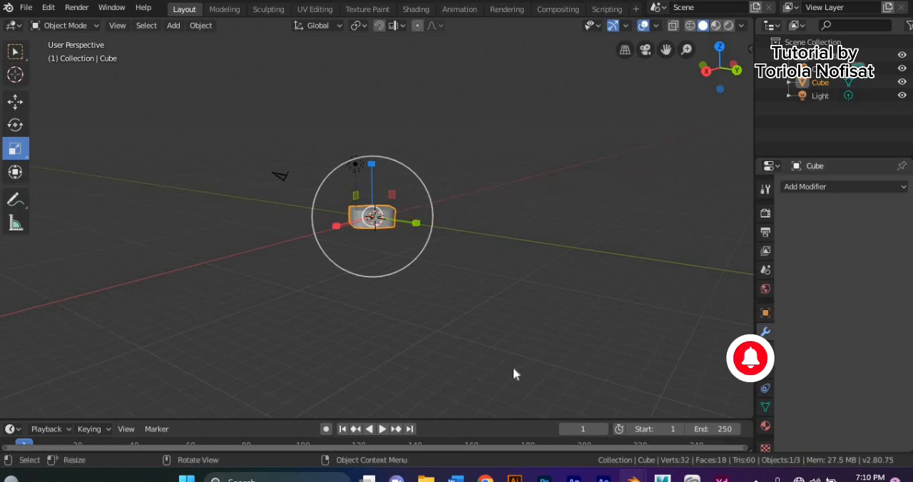
- Switch the block to Edit Mode
scroll(213, 328, up, 3)
mouse_move(213, 327)
middle_down()
mouse_move(213, 350)
mouse_move(208, 339)
middle_up()
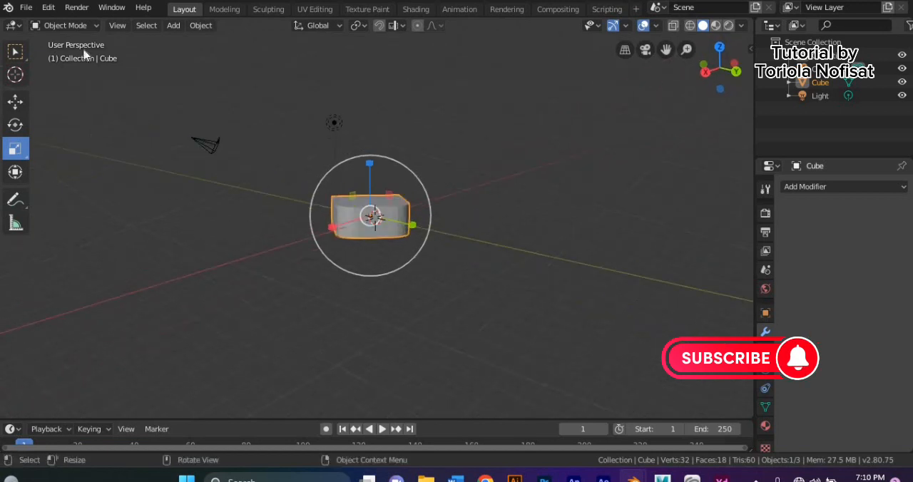
click(62, 25)
click(68, 55)
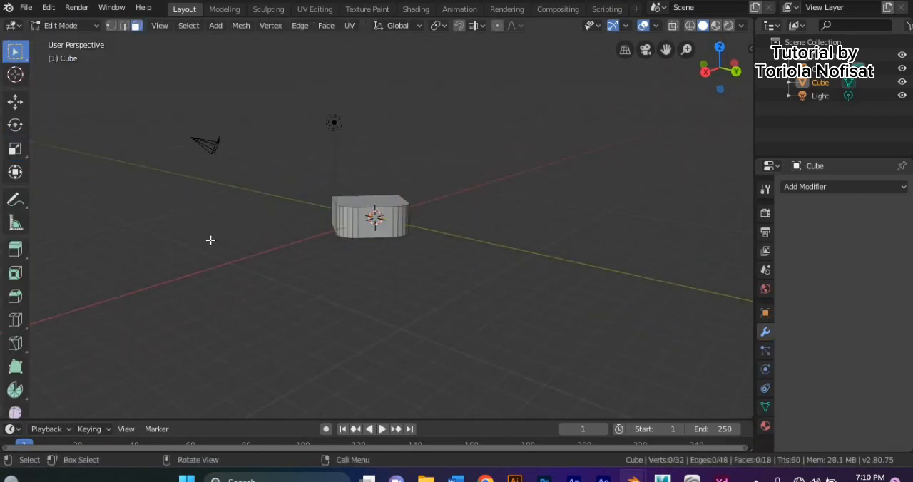
middle_drag(302, 253, 245, 292)
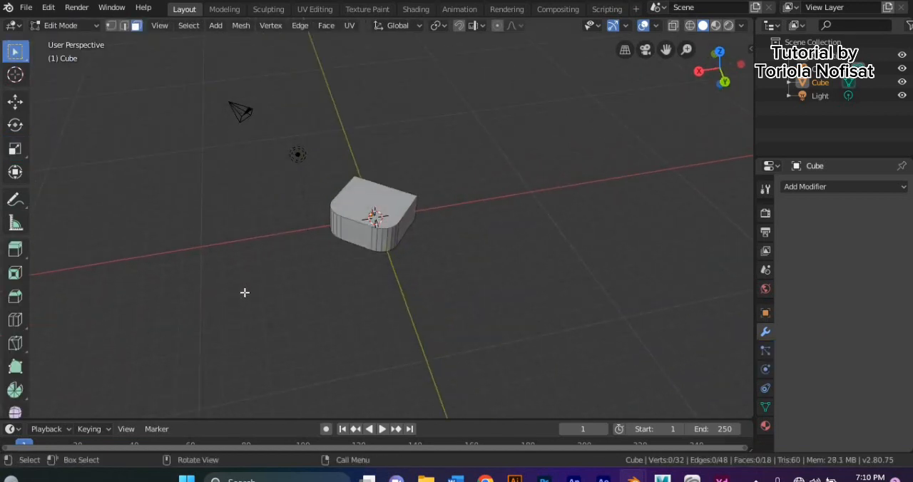
- Try a vertical loop cut on the flat side of the block and undo it
key(ctrl+r)
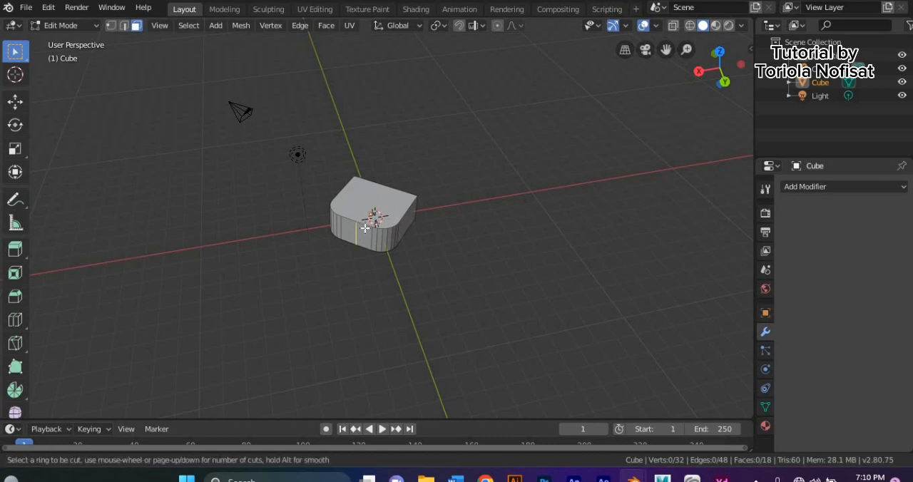
click(356, 206)
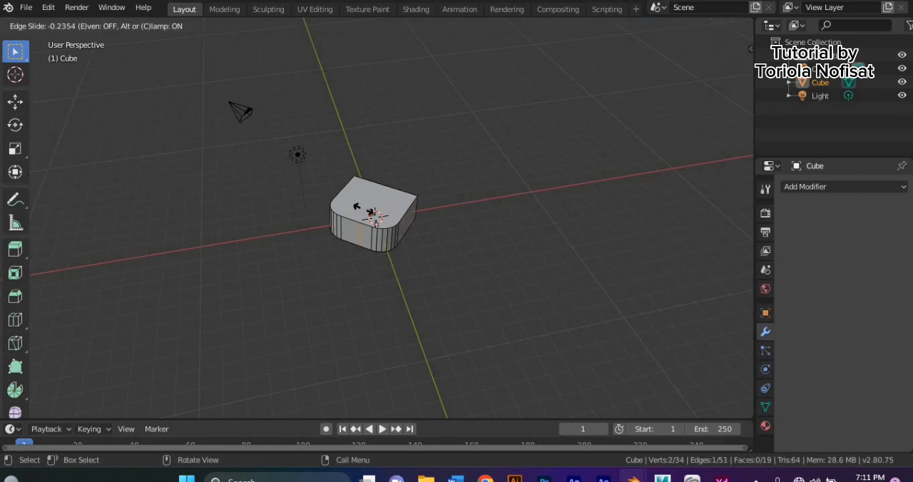
click(362, 189)
middle_drag(362, 188, 327, 179)
key(ctrl+z)
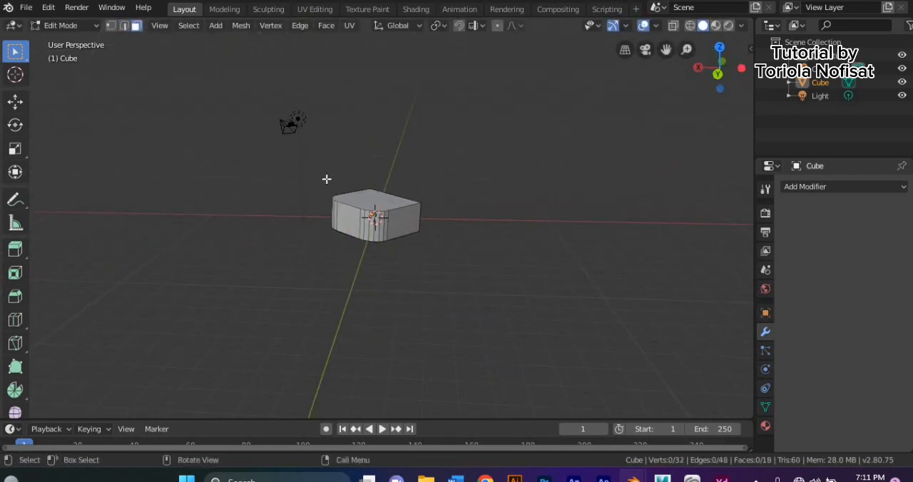
- Add a horizontal loop cut around the block's sides at mid-height
key(ctrl+r)
click(328, 211)
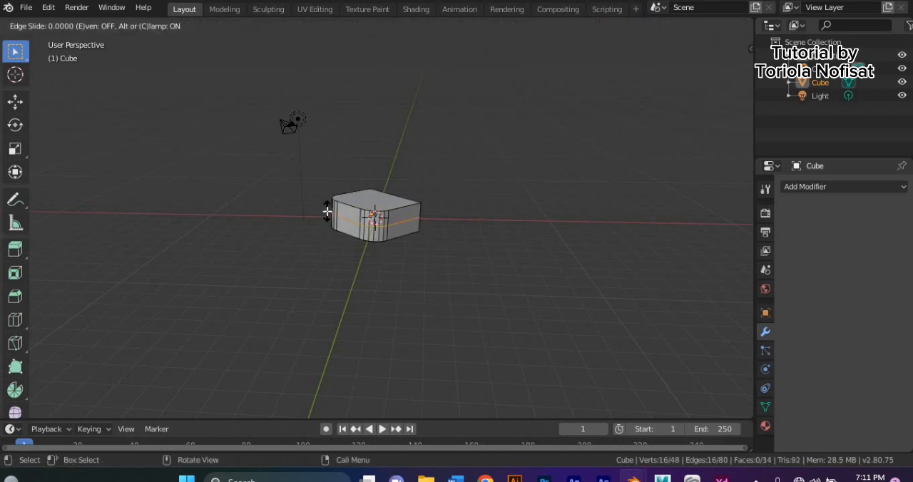
click(321, 211)
middle_drag(320, 212, 343, 219)
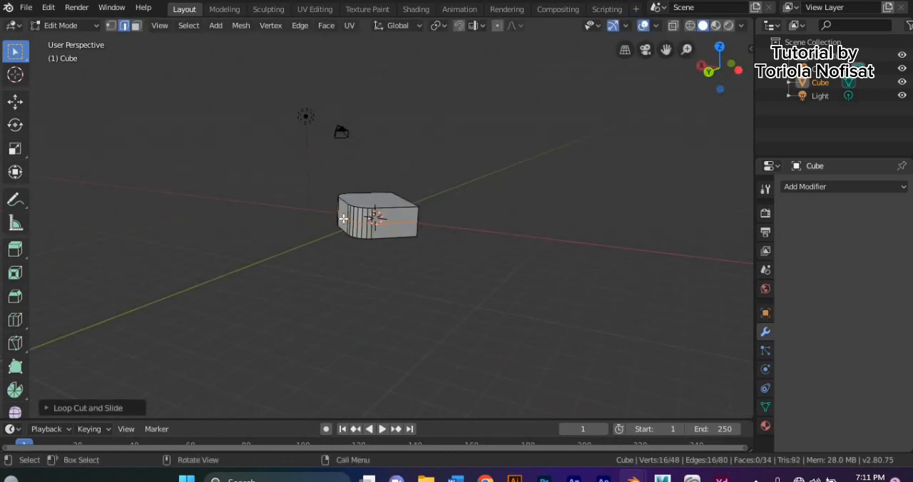
- Switch to face selection and extrude the upper half of one flat side face outward
click(137, 26)
click(396, 213)
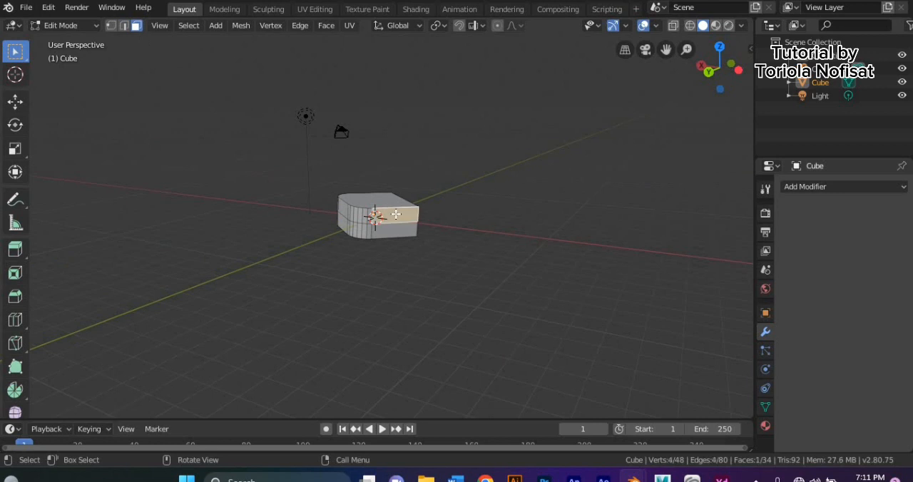
click(337, 207)
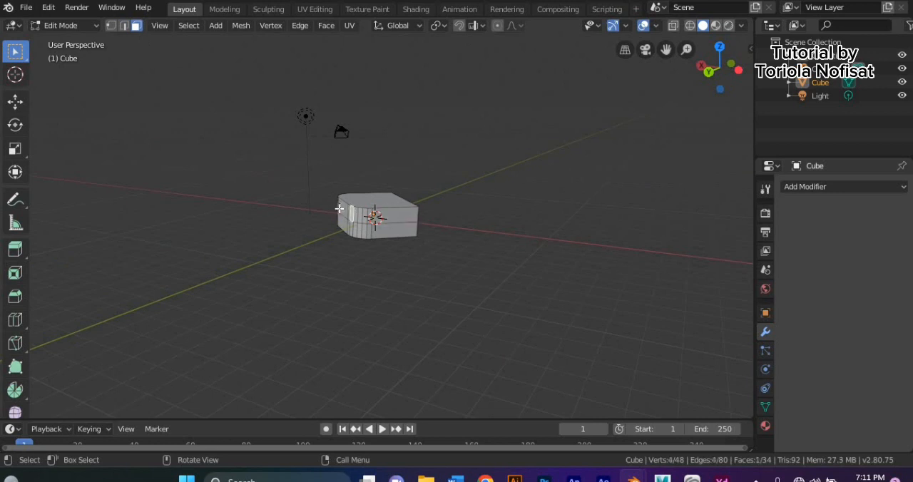
click(366, 198)
click(393, 217)
middle_drag(386, 229, 259, 265)
key(e)
click(503, 266)
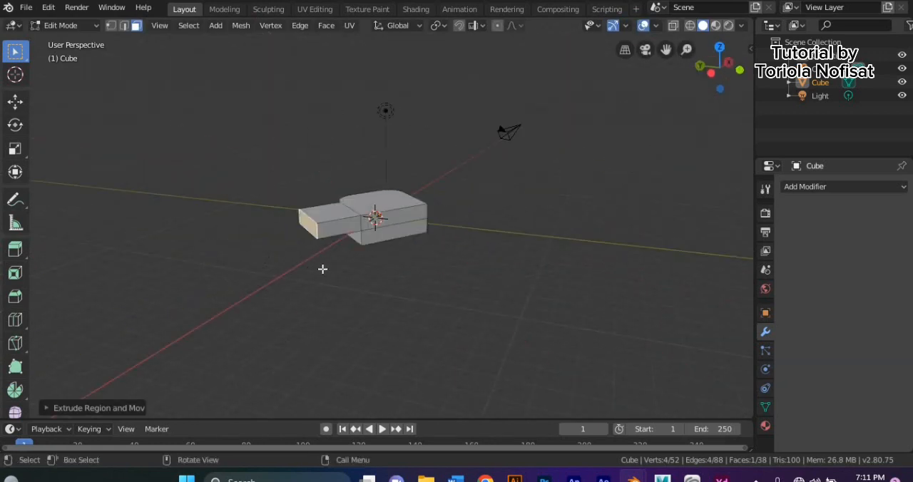
- Add a vertical loop cut on the block's adjacent side and a set of several evenly spaced cuts beside it
key(ctrl+r)
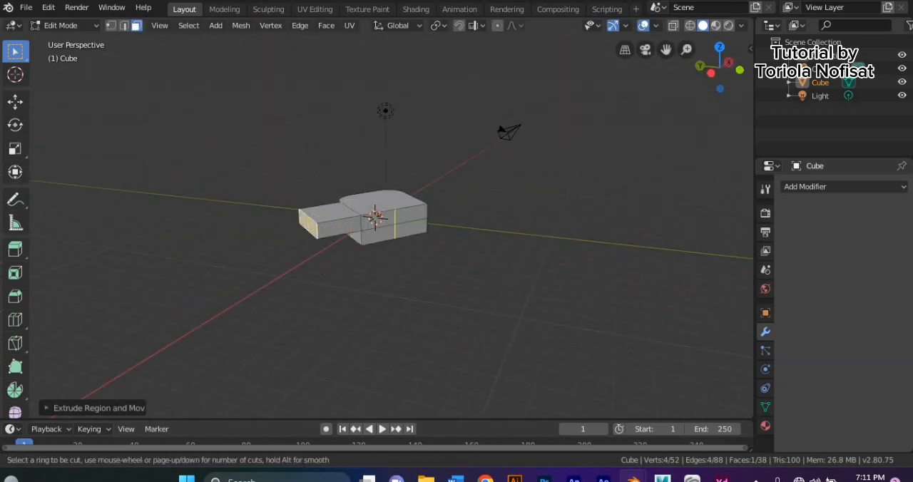
click(397, 246)
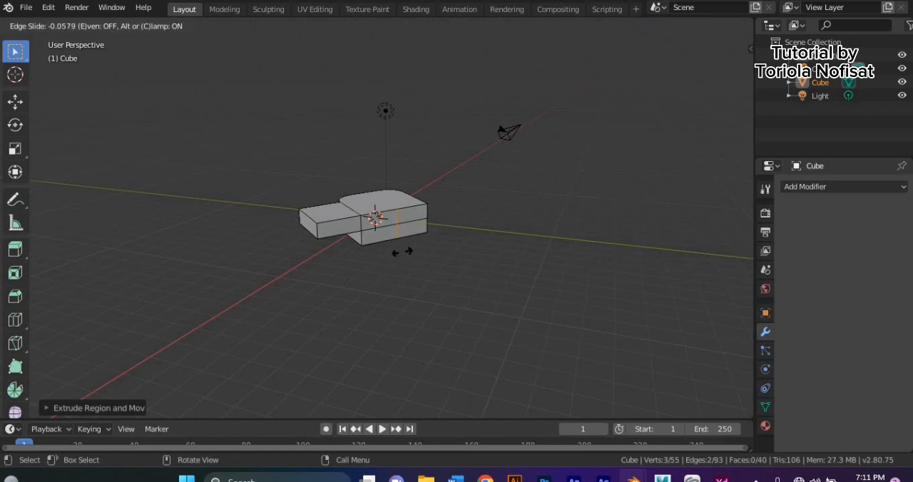
click(400, 255)
middle_drag(400, 255, 377, 254)
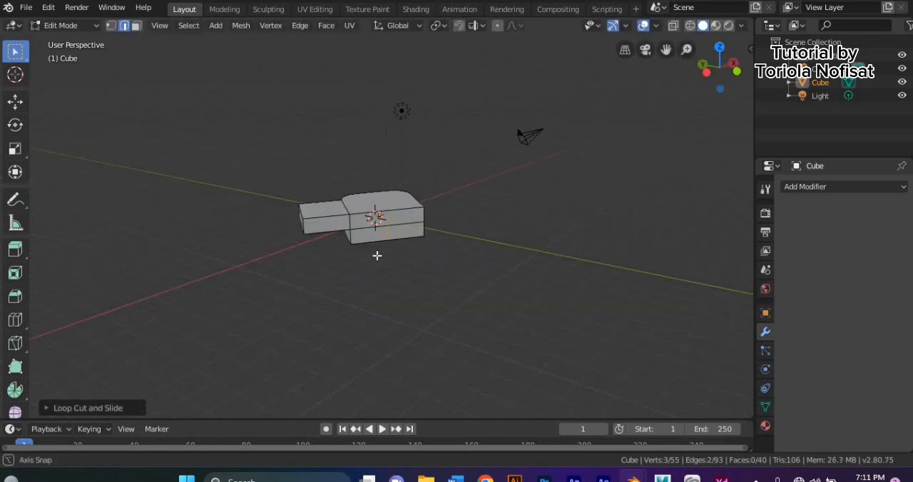
key(ctrl+r)
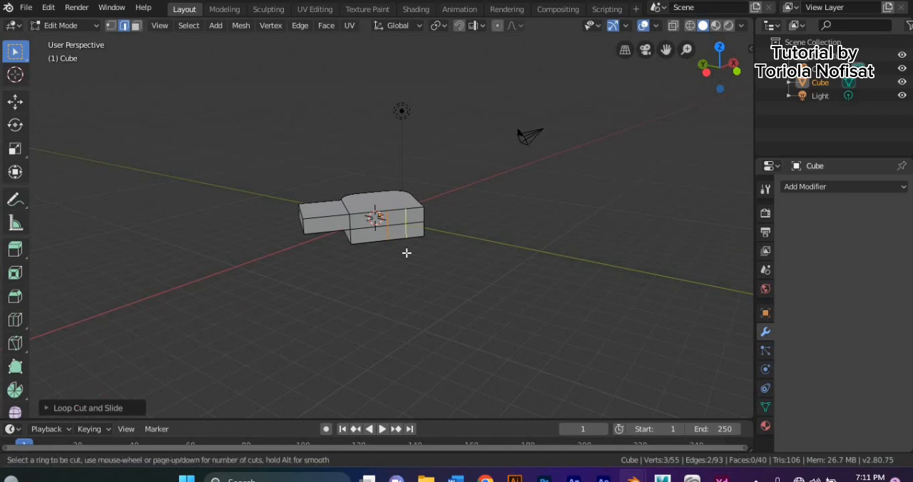
scroll(407, 252, up, 2)
click(404, 253)
click(403, 255)
middle_drag(404, 255, 355, 250)
click(357, 237)
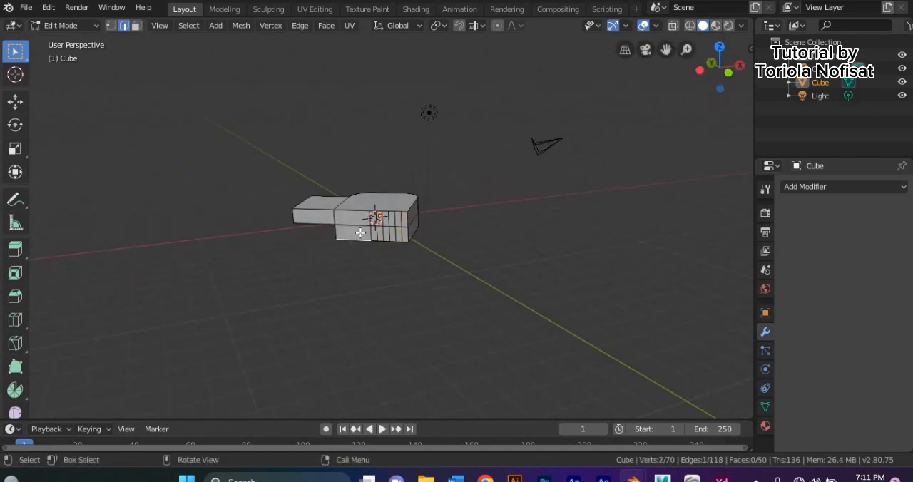
- Select the lower side face beside the vertical cuts in face selection and extrude it outward
click(137, 25)
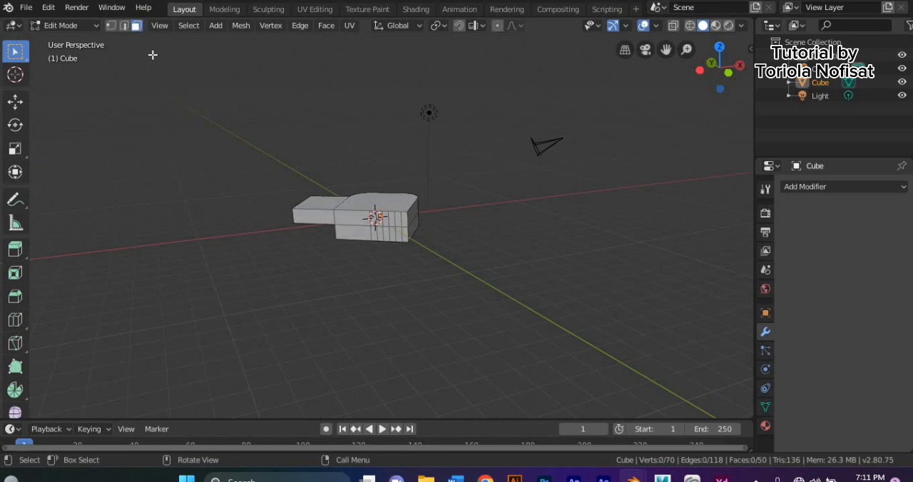
click(363, 232)
middle_drag(363, 232, 316, 238)
key(e)
click(297, 243)
- Undo the side extrusions and the vertical loop cuts on the block
middle_drag(387, 251, 551, 267)
key(ctrl+z)
key(ctrl+z)
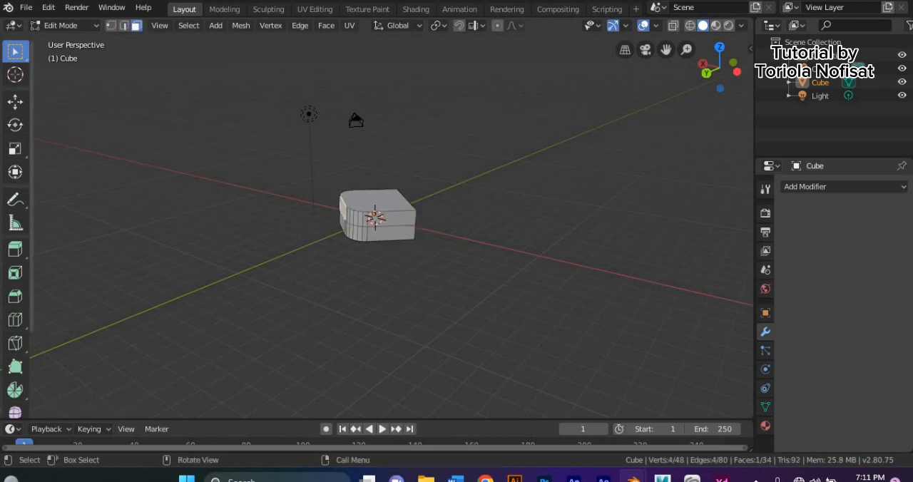
- Return to Object Mode and delete the block
click(66, 26)
click(78, 43)
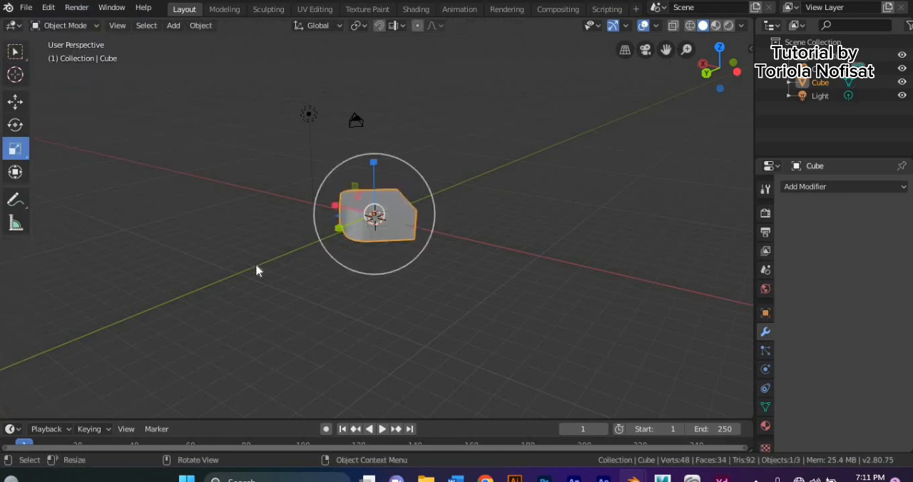
middle_drag(323, 310, 399, 218)
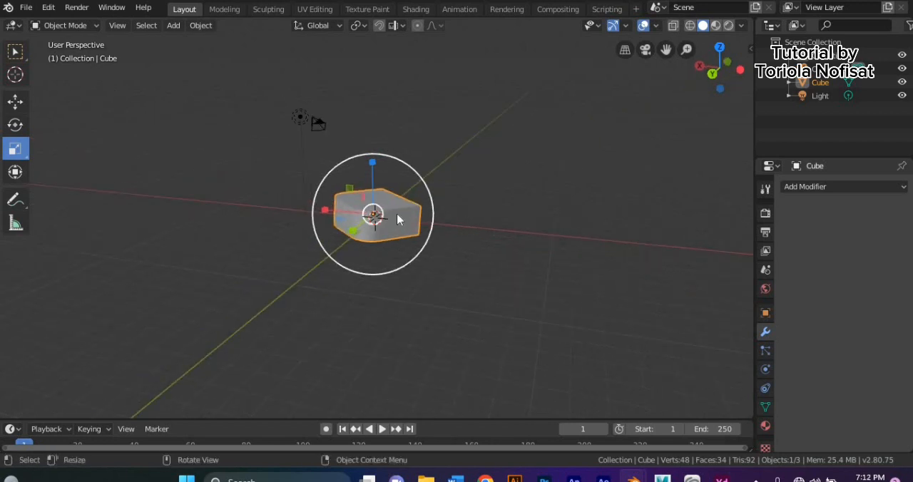
right_click(399, 227)
click(393, 252)
- Add a cylinder mesh and set its vertices to 12
click(174, 25)
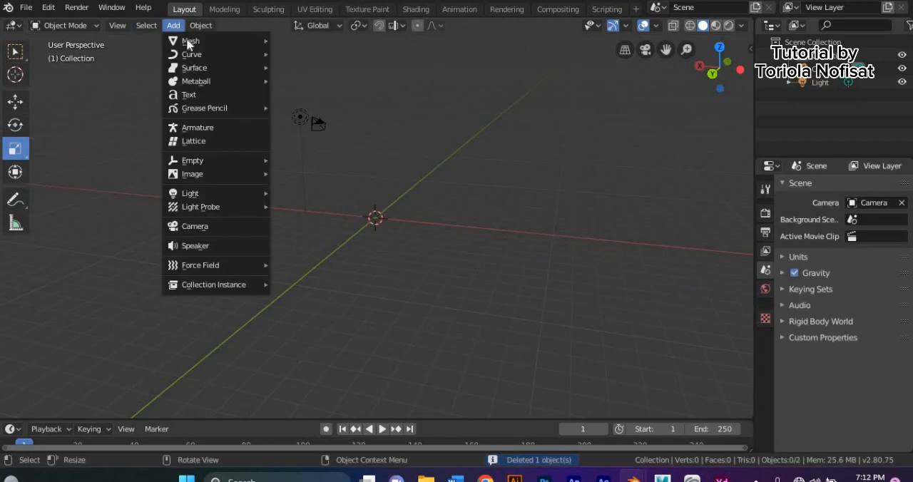
mouse_move(189, 40)
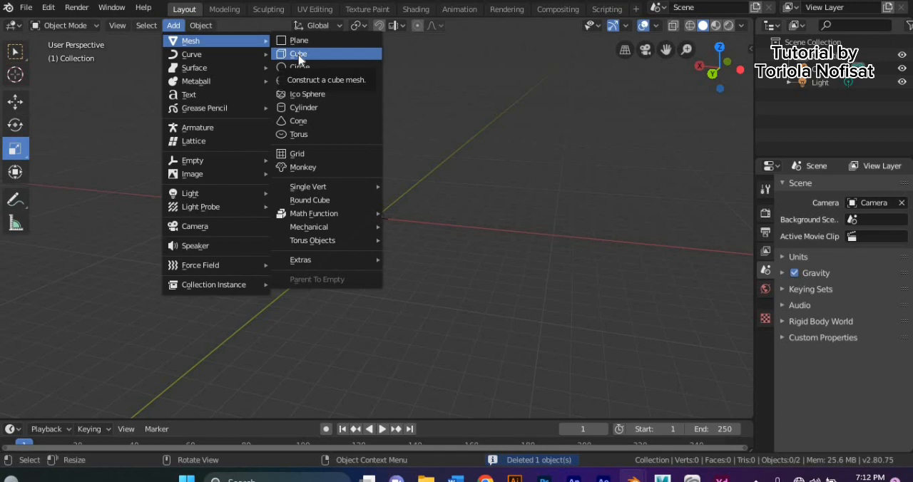
click(300, 107)
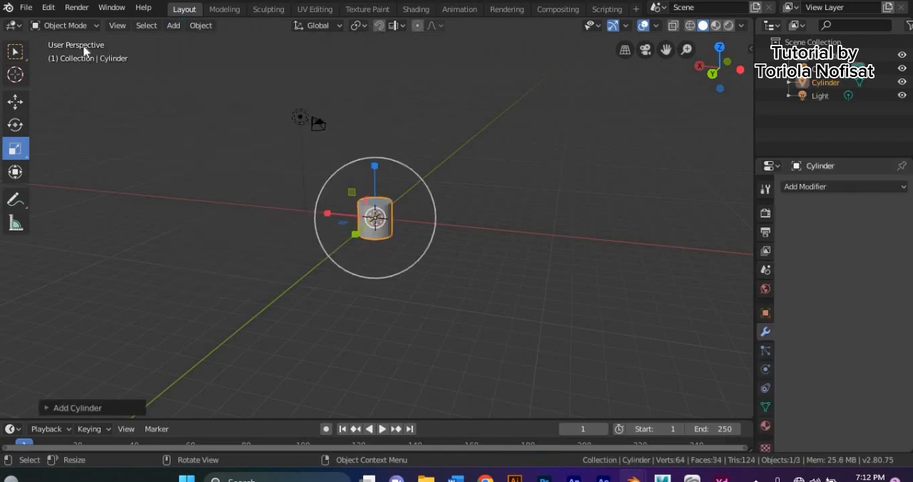
click(80, 408)
click(179, 246)
key(Return)
- Enter Edit Mode, scale the whole cylinder up by about 2.27, and clear the face selection
click(64, 25)
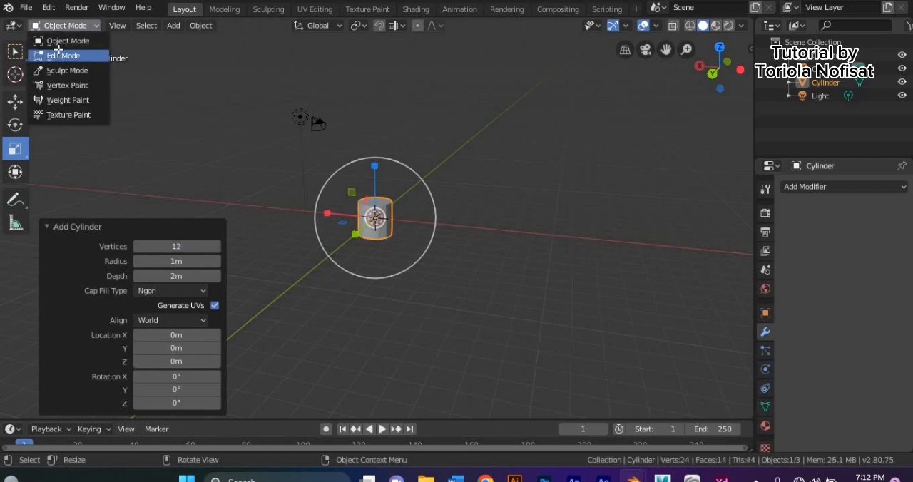
click(60, 55)
key(s)
click(716, 108)
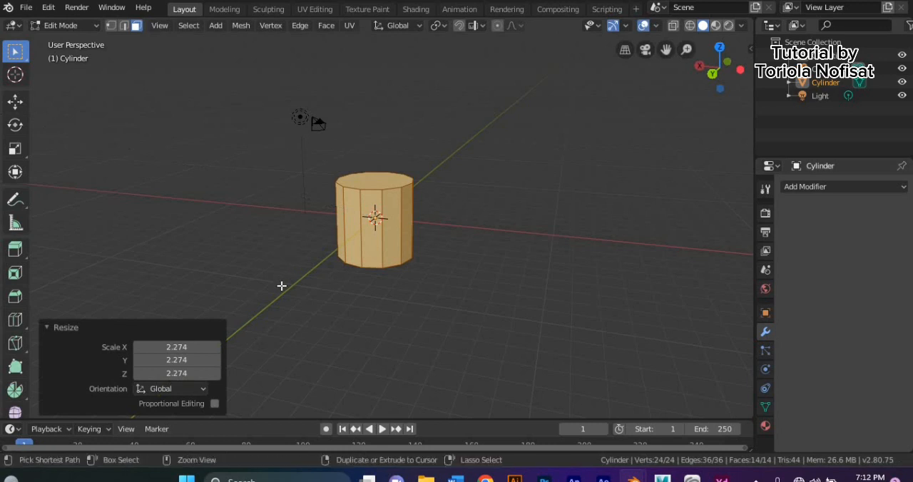
key(alt+a)
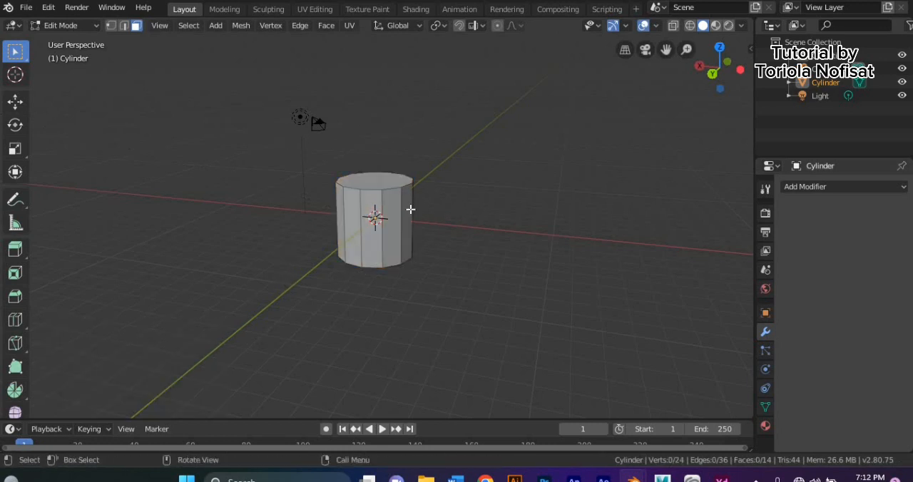
- Add one horizontal loop cut around the cylinder just below mid-height, with a slide factor of about 0.035
key(ctrl+r)
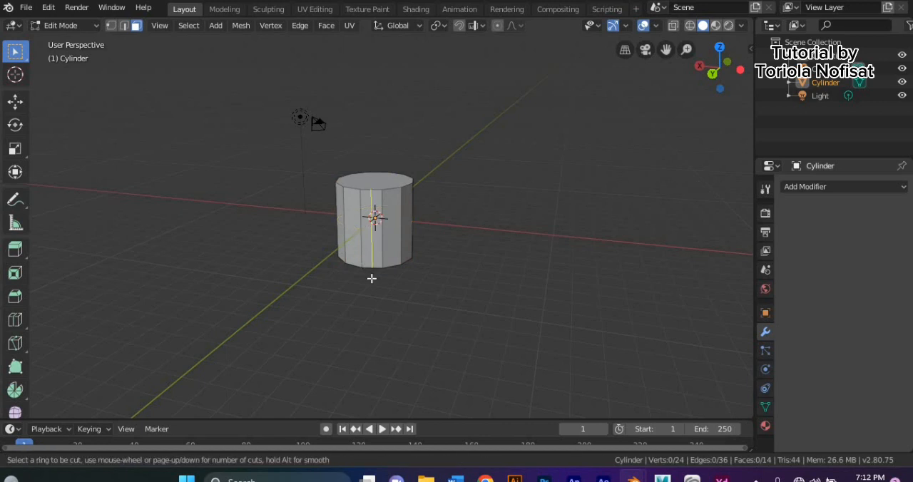
click(402, 253)
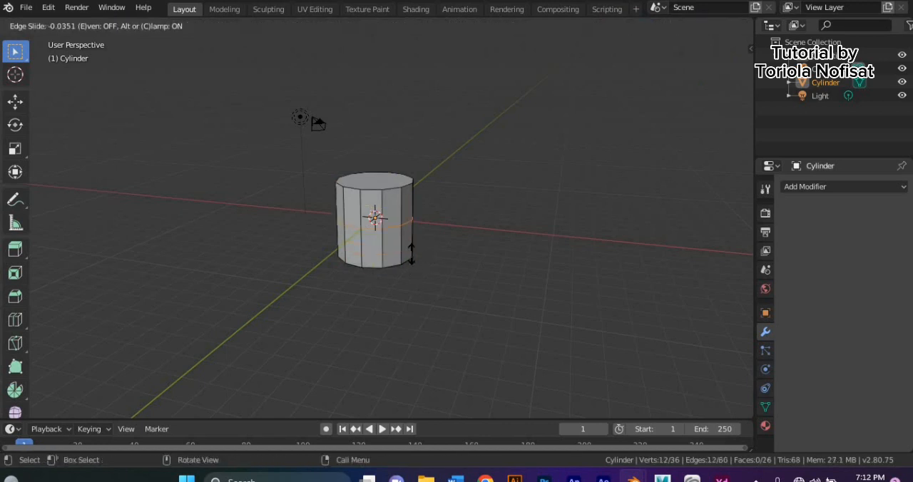
click(416, 257)
mouse_move(415, 257)
middle_down()
mouse_move(250, 259)
mouse_move(410, 248)
middle_up()
- In face selection, select an upper side face of the cylinder and inset it by about 0.31 m
click(136, 26)
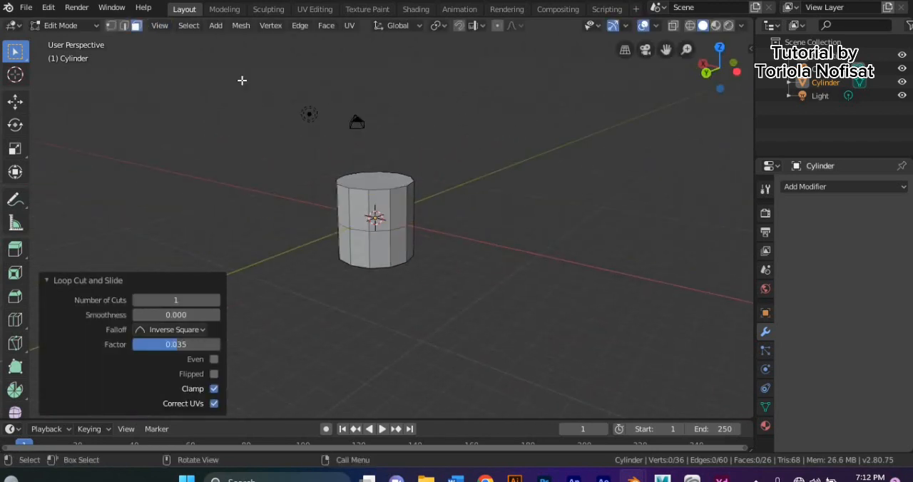
click(404, 205)
middle_drag(451, 240, 413, 222)
key(i)
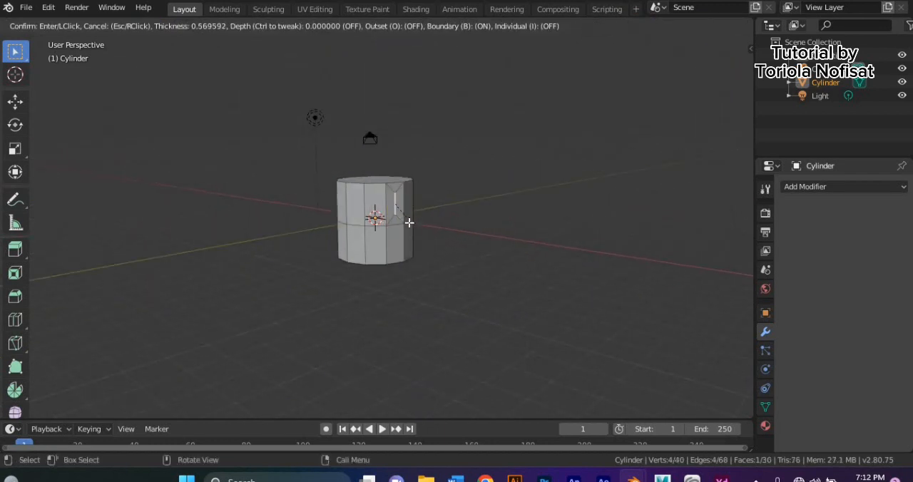
click(409, 225)
- Extrude the inset side face about 0.36 m inward to form a recess in the cylinder
key(e)
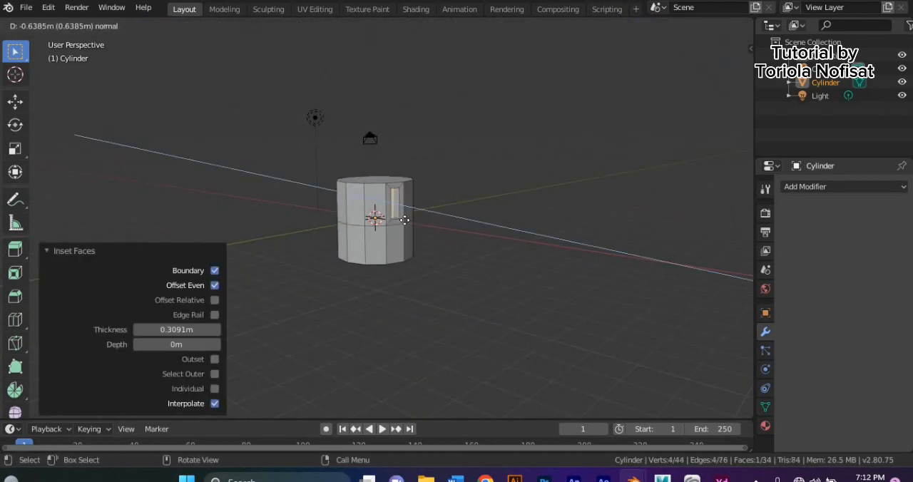
click(406, 224)
middle_drag(406, 223, 379, 252)
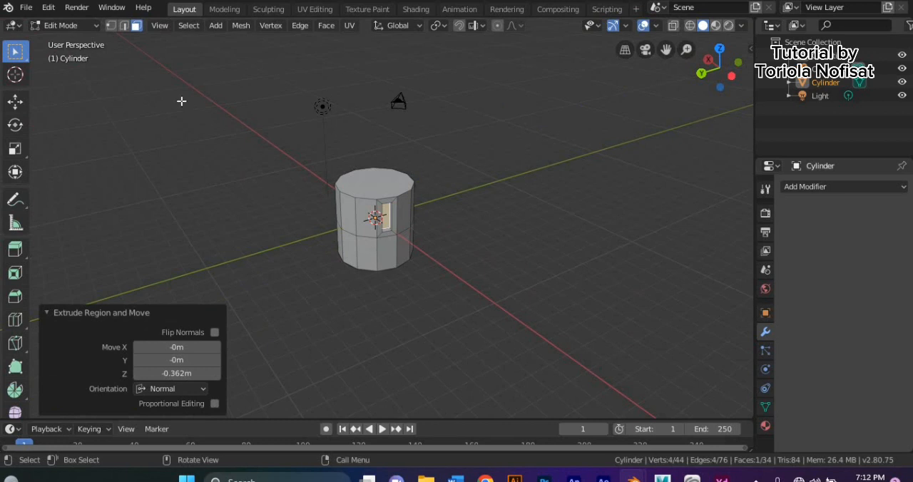
- Return to Object Mode and duplicate the cylinder, offsetting the copy about 6.74 m in X, 5.79 m in Y and 4.21 m in Z
click(86, 27)
click(84, 40)
middle_drag(183, 138, 266, 190)
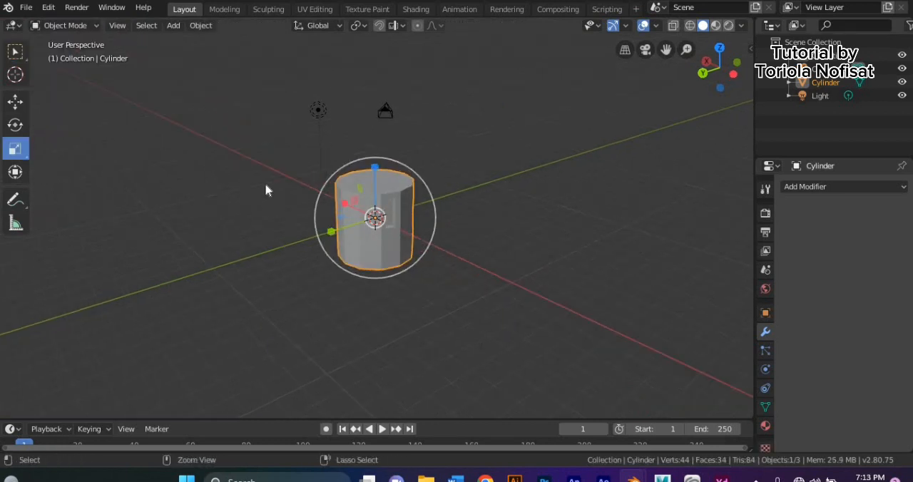
click(15, 51)
key(ctrl)
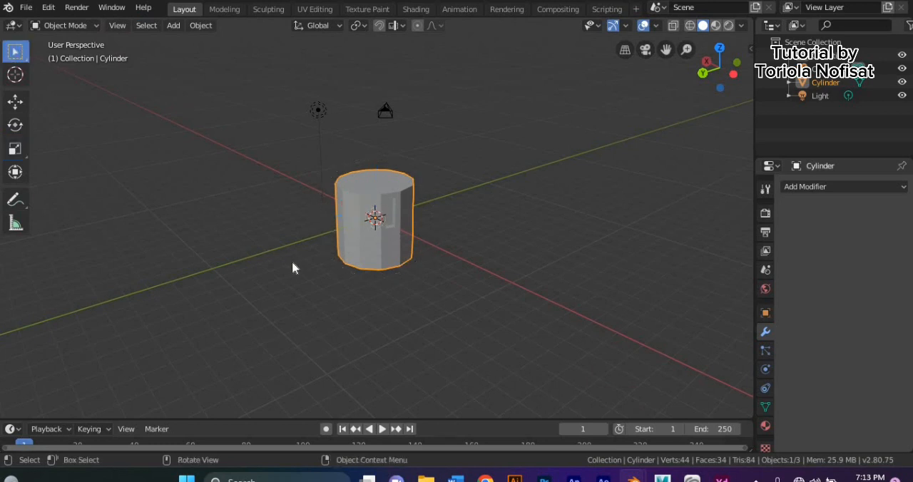
key(shift+d)
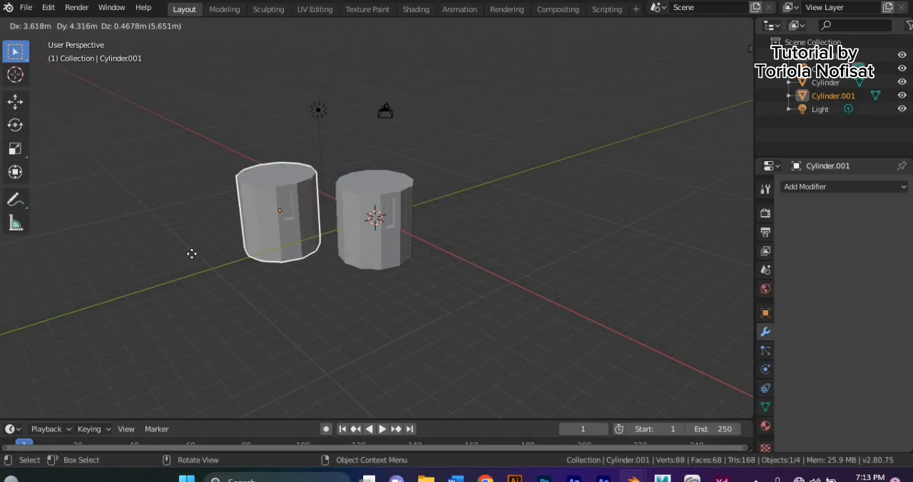
click(144, 188)
middle_drag(307, 250, 244, 237)
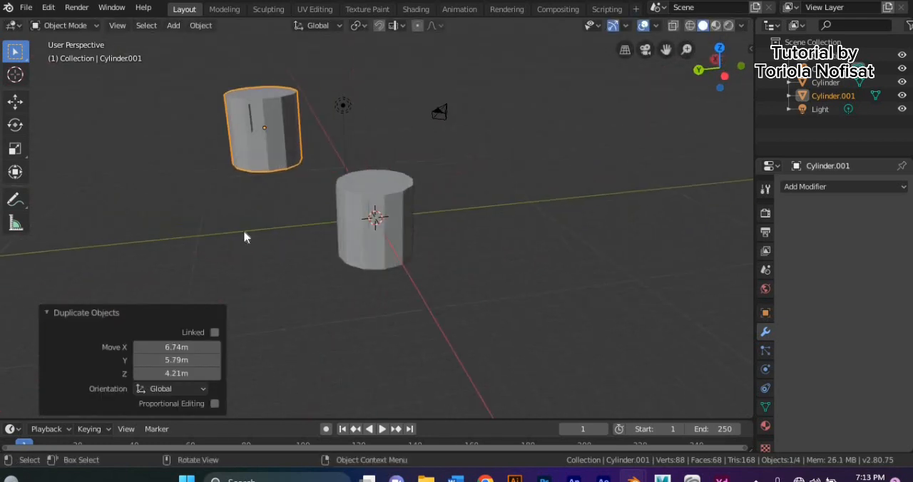
- Move the duplicated cylinder down beside the original and deselect it
drag(268, 128, 247, 191)
click(140, 168)
middle_drag(110, 184, 83, 68)
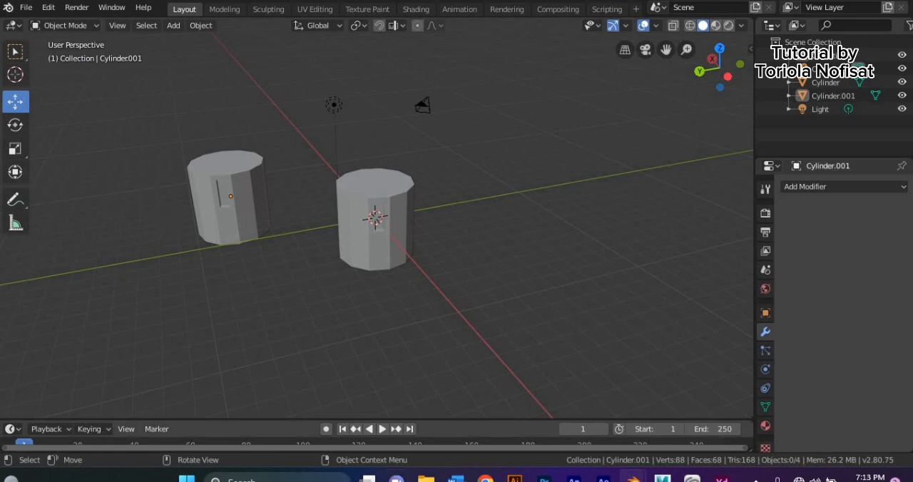
- Give the original cylinder a new material and set its base color to light purple
click(389, 246)
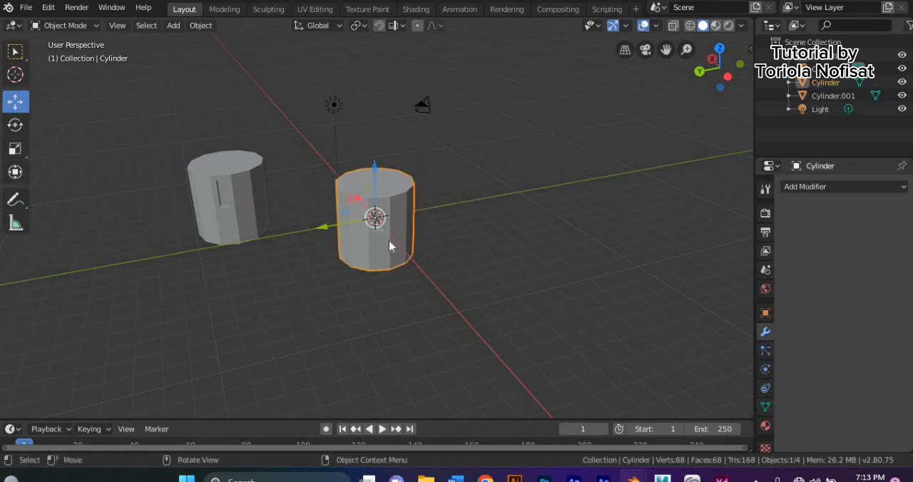
click(765, 427)
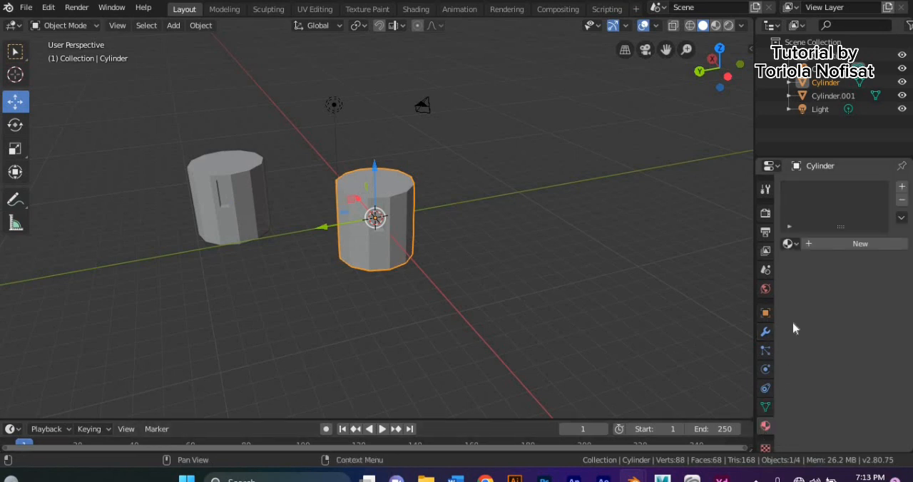
click(814, 246)
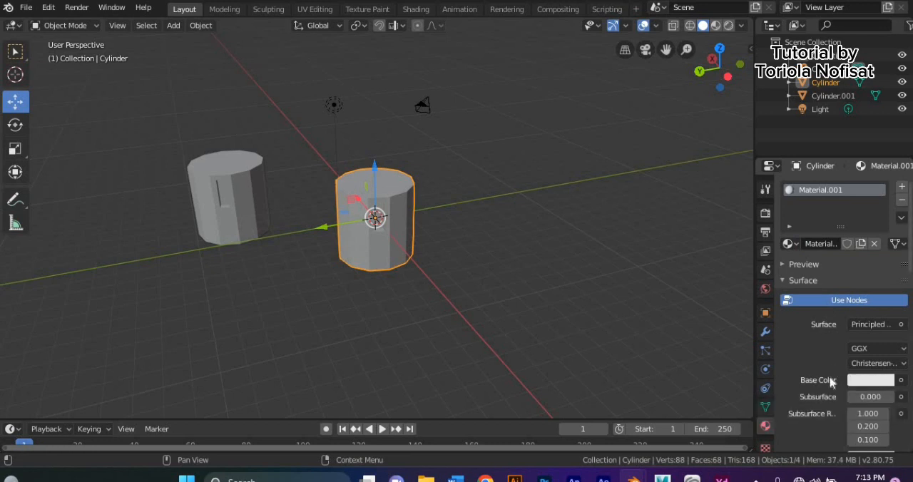
click(869, 380)
click(849, 234)
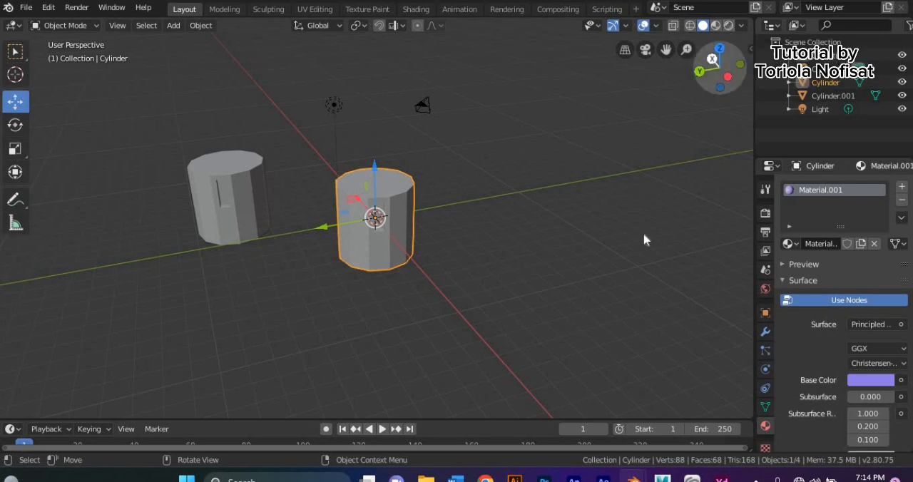
mouse_move(442, 236)
middle_down()
mouse_move(550, 238)
mouse_move(521, 216)
mouse_move(547, 202)
middle_up()
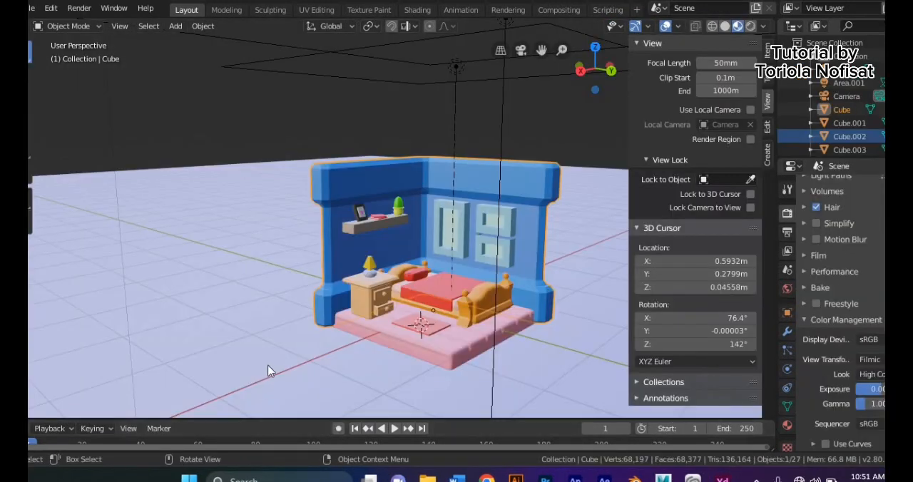
- Deselect the blue walls in the bedroom scene
mouse_move(265, 366)
middle_down()
mouse_move(210, 379)
mouse_move(195, 372)
mouse_move(251, 368)
middle_up()
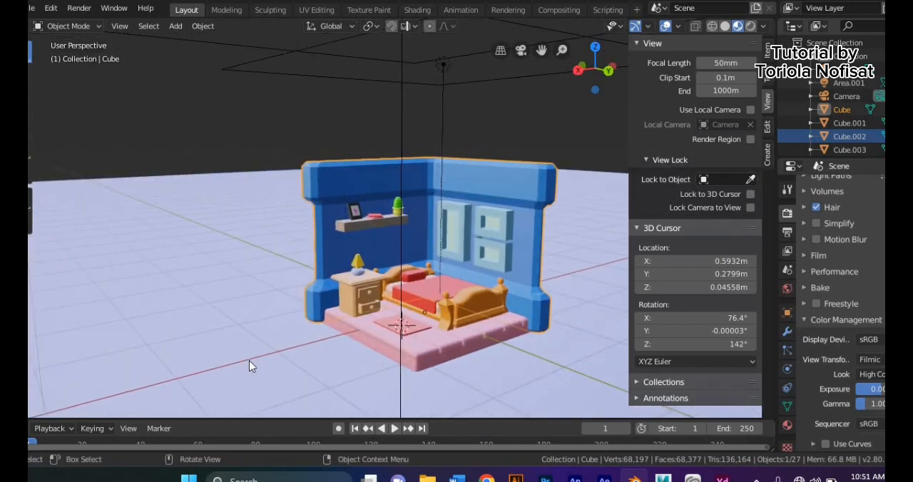
click(250, 364)
click(133, 141)
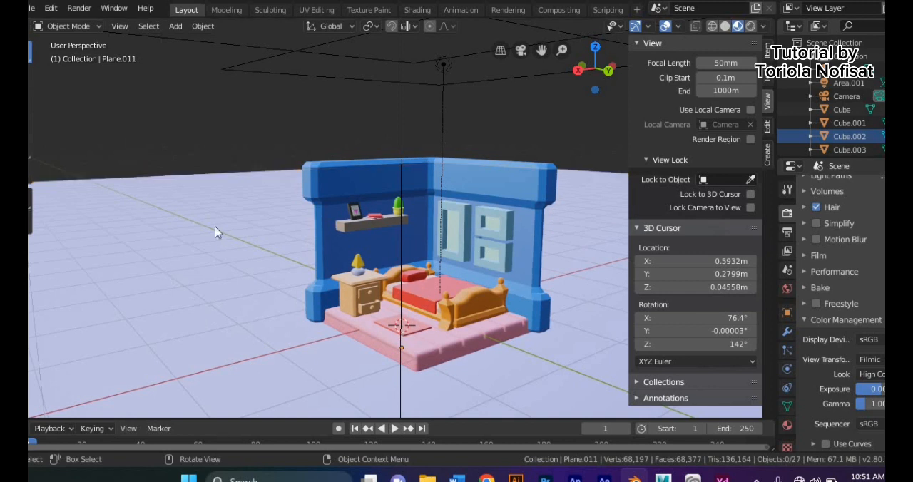